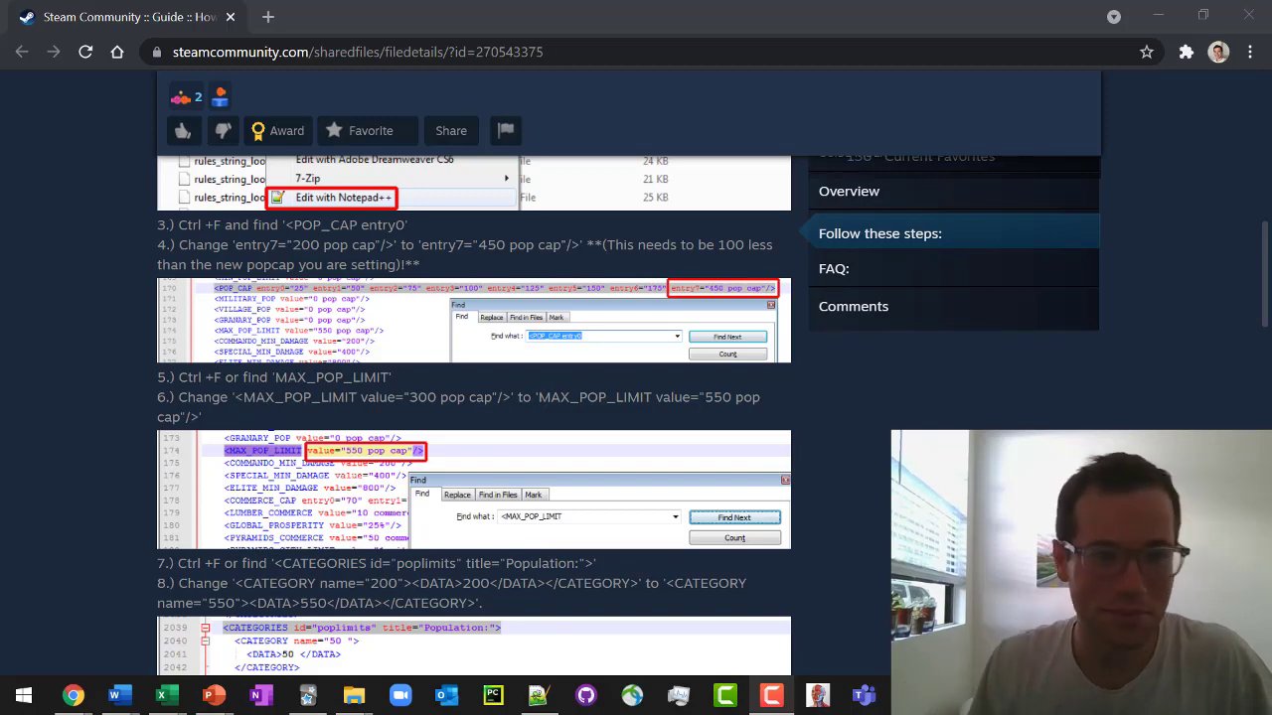
Step: Scroll the Steam guide in Chrome back up to its population-cap steps
{"action": "left_click", "coordinate": [423, 52]}
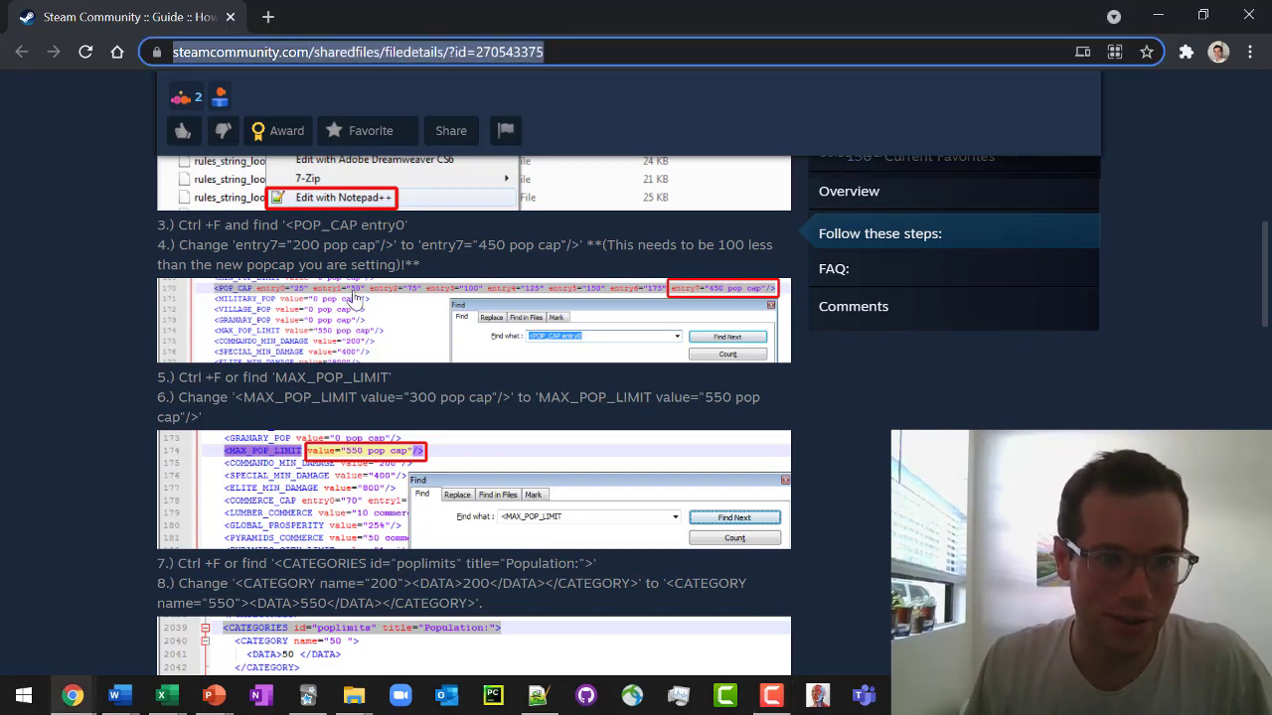
{"action": "scroll", "coordinate": [417, 318], "scroll_direction": "up", "scroll_amount": 4}
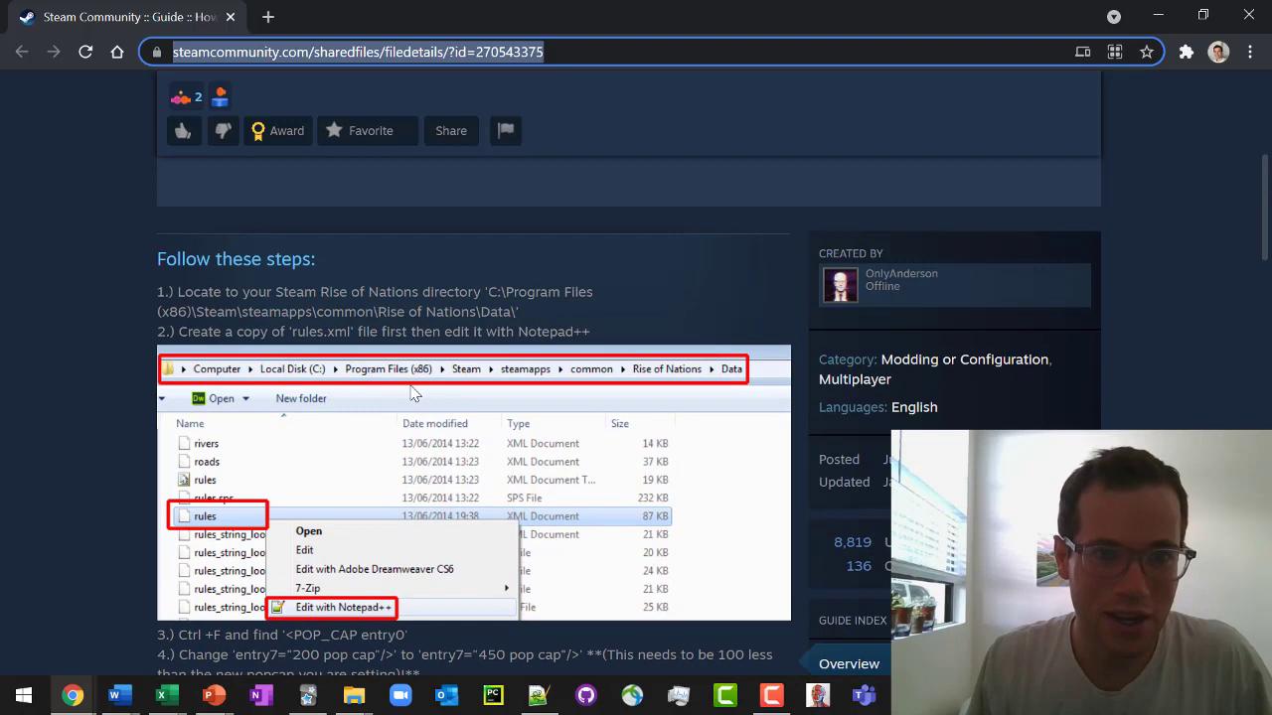
{"action": "scroll", "coordinate": [416, 394], "scroll_direction": "up", "scroll_amount": 2}
Step: Switch to the Rise of Nations Data folder and bring up the context menu for rules.xml
{"action": "key", "text": "alt+Tab"}
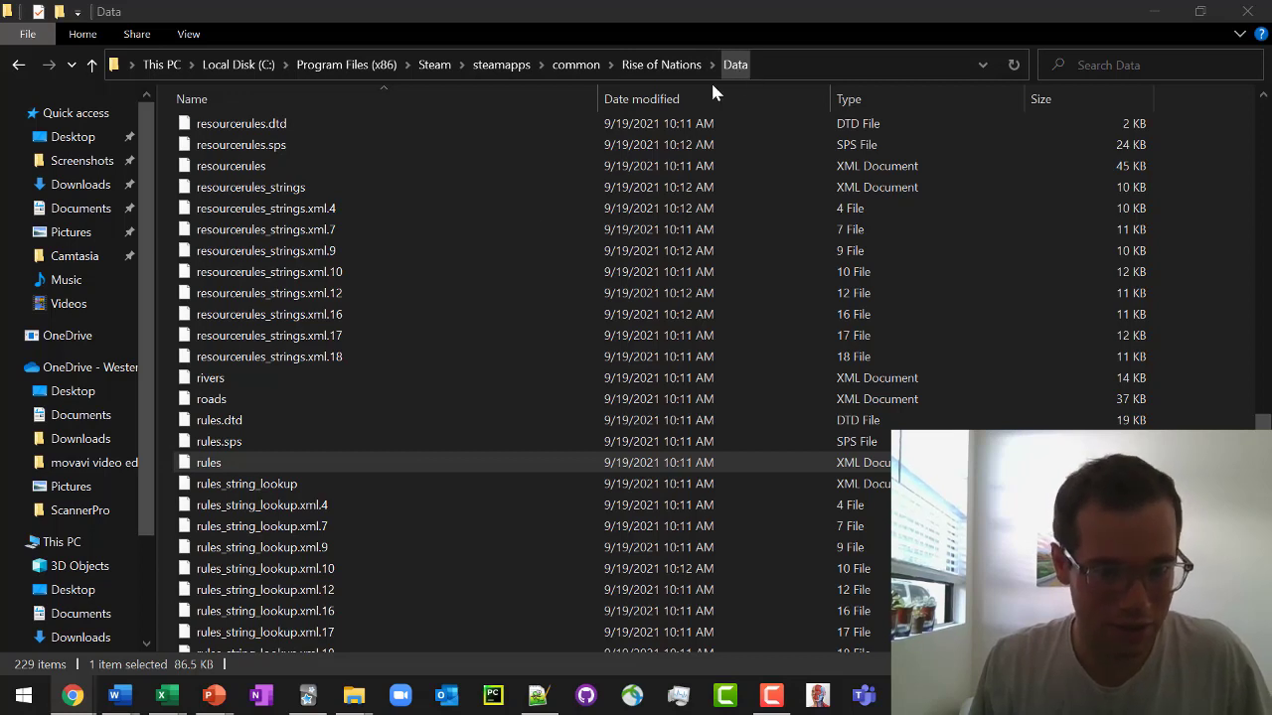
{"action": "left_click", "coordinate": [271, 471]}
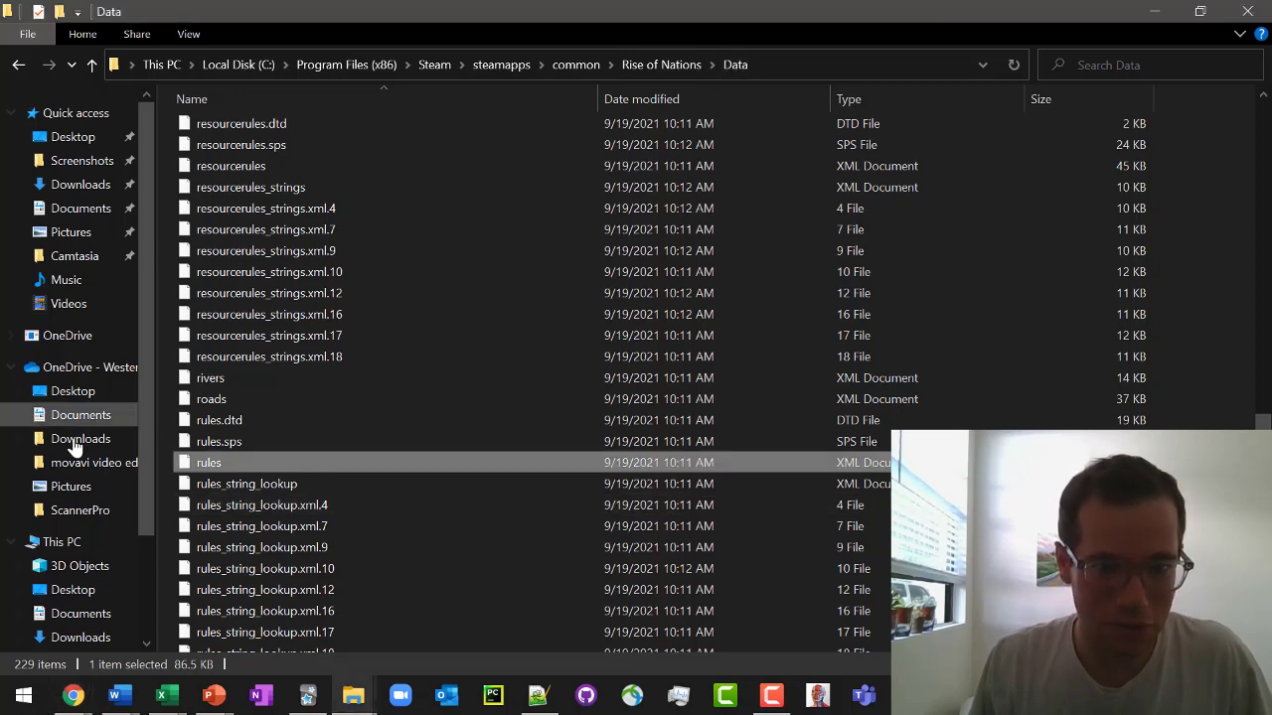
{"action": "right_click", "coordinate": [396, 466]}
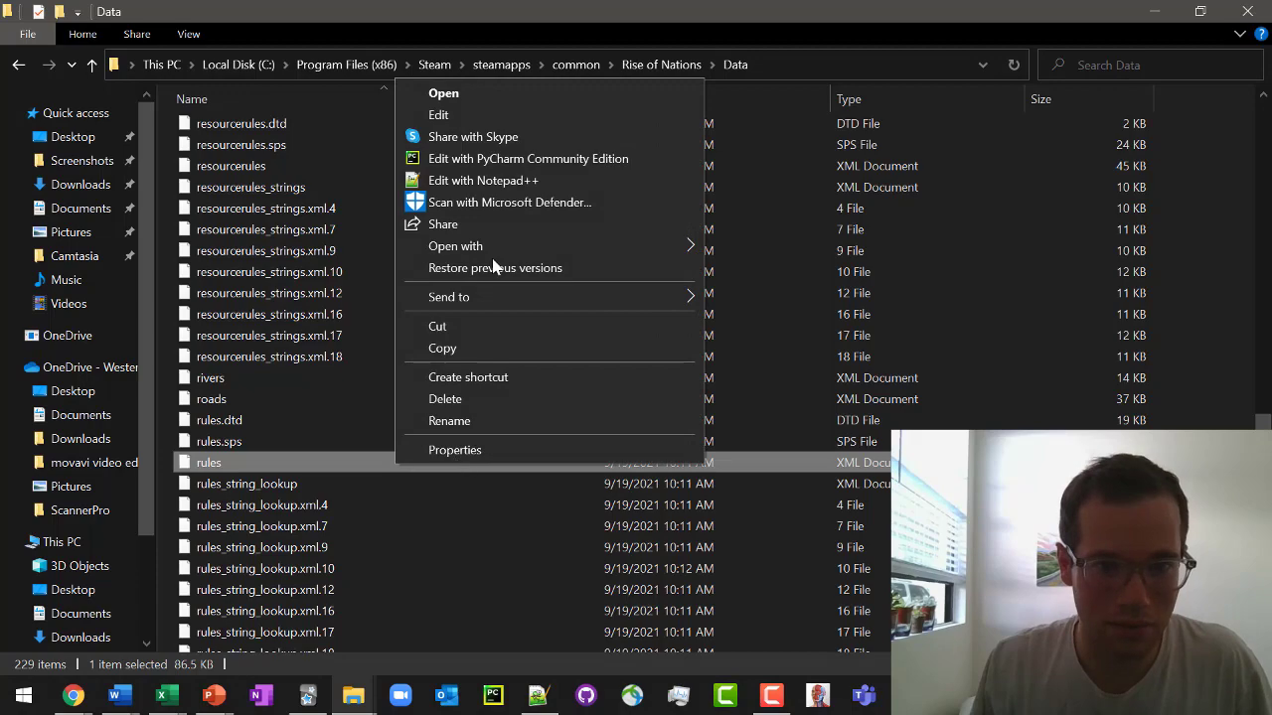
Step: Open rules.xml with Edit with Notepad++
{"action": "left_click", "coordinate": [483, 180]}
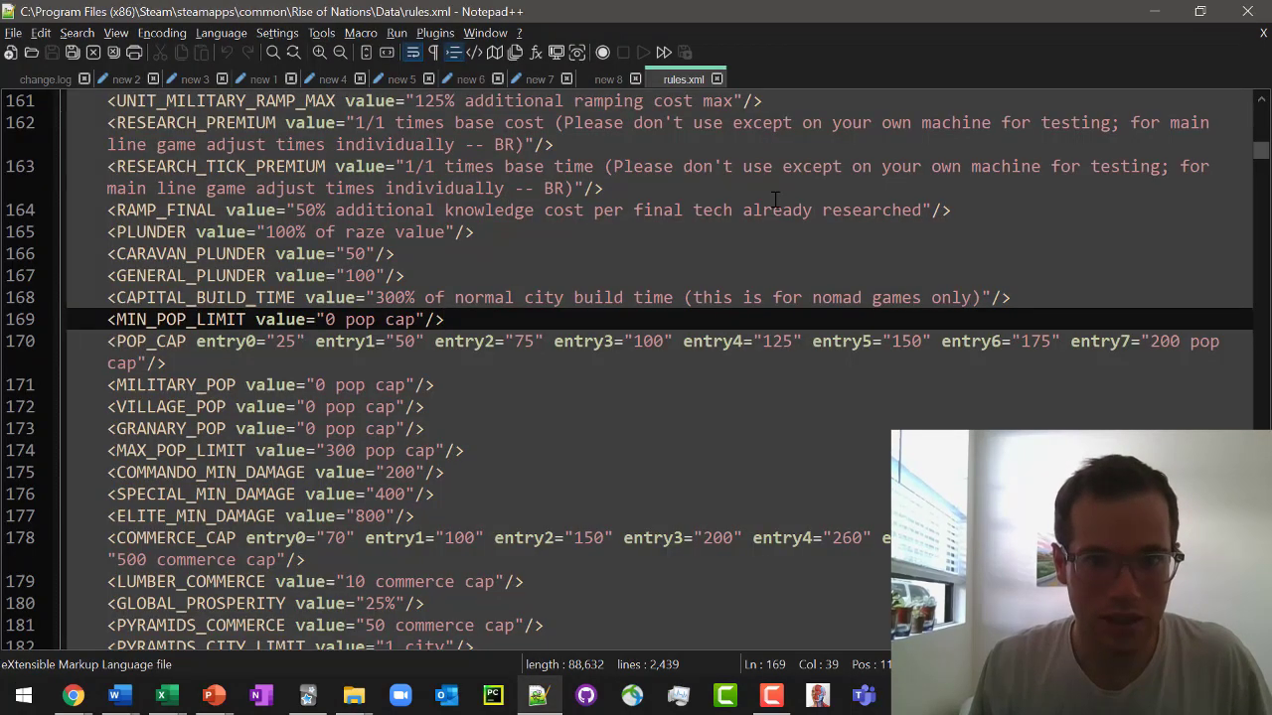
{"action": "scroll", "coordinate": [348, 253], "scroll_direction": "up", "scroll_amount": 20}
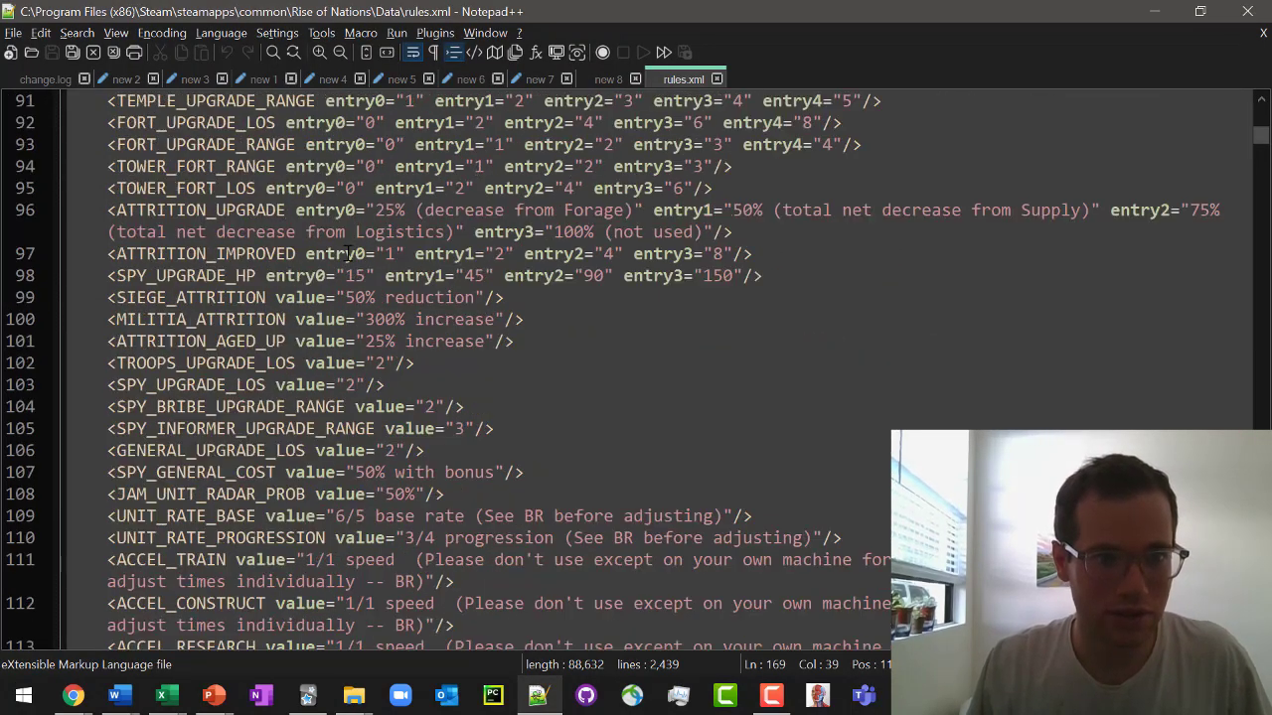
{"action": "scroll", "coordinate": [347, 253], "scroll_direction": "up", "scroll_amount": 20}
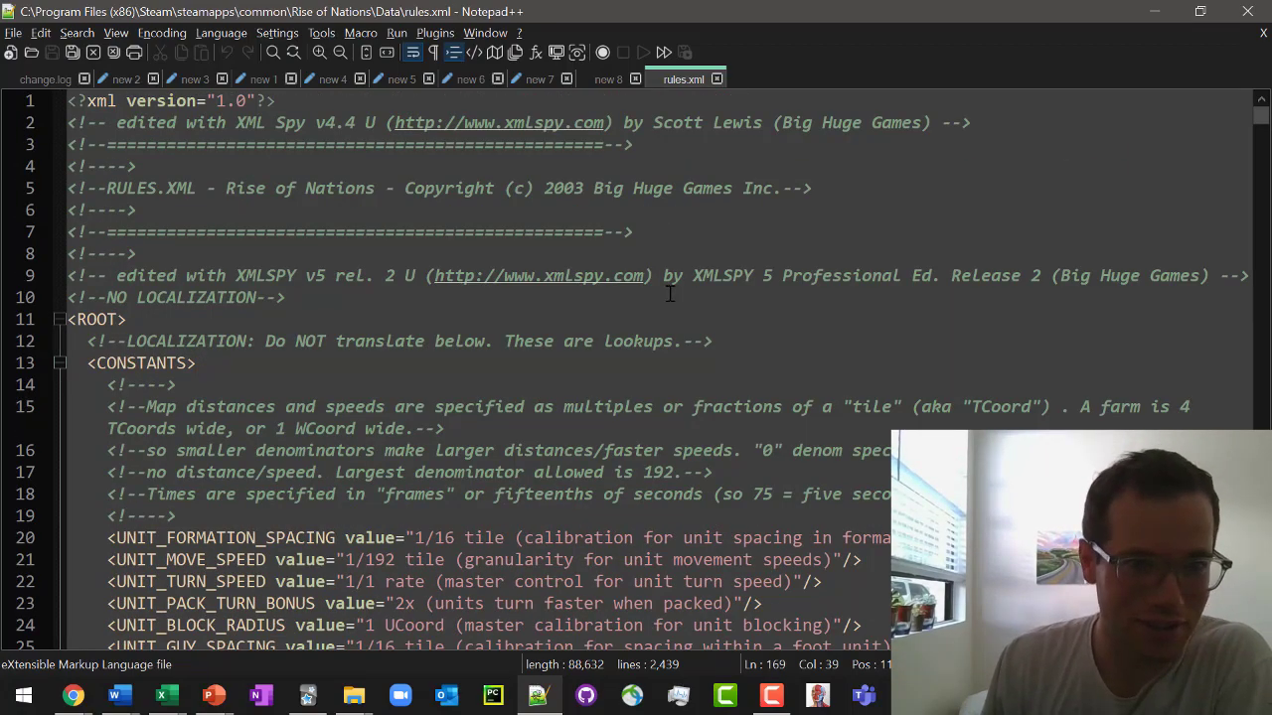
{"action": "scroll", "coordinate": [670, 294], "scroll_direction": "down", "scroll_amount": 9}
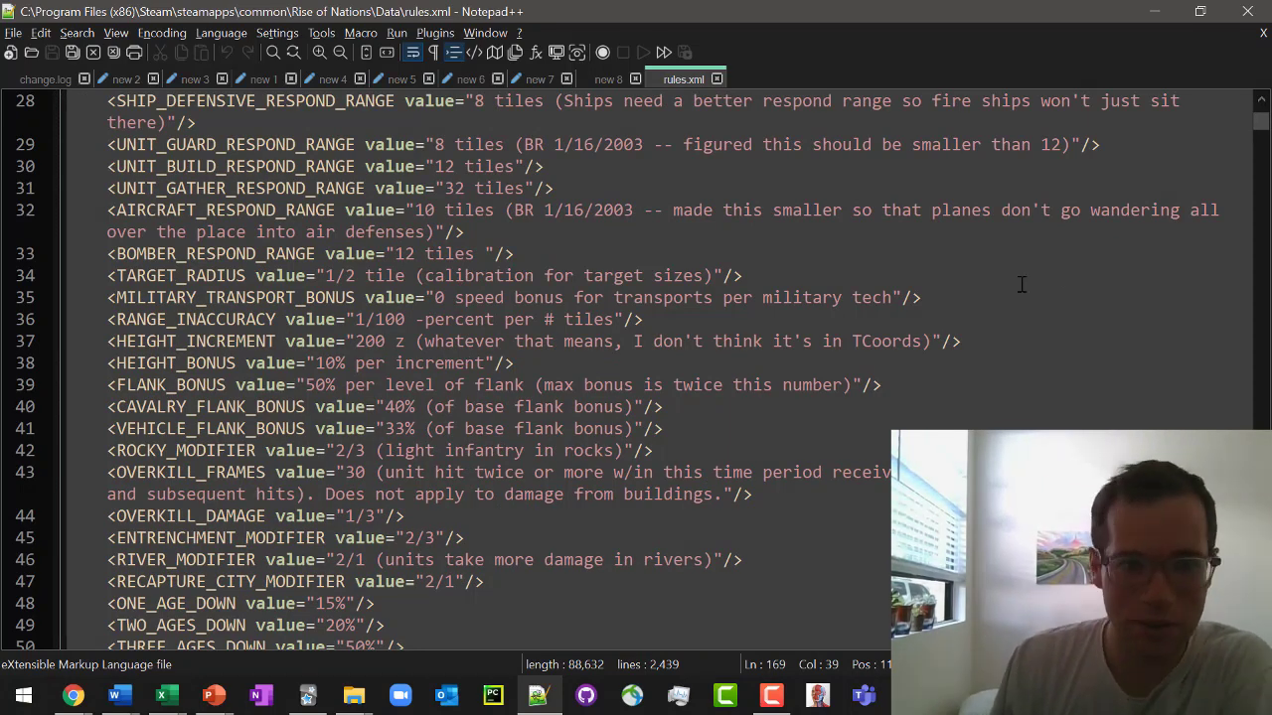
{"action": "scroll", "coordinate": [1022, 285], "scroll_direction": "up", "scroll_amount": 9}
Step: Search for pop_cap to reach the POP_CAP entries on line 170
{"action": "left_click", "coordinate": [211, 298]}
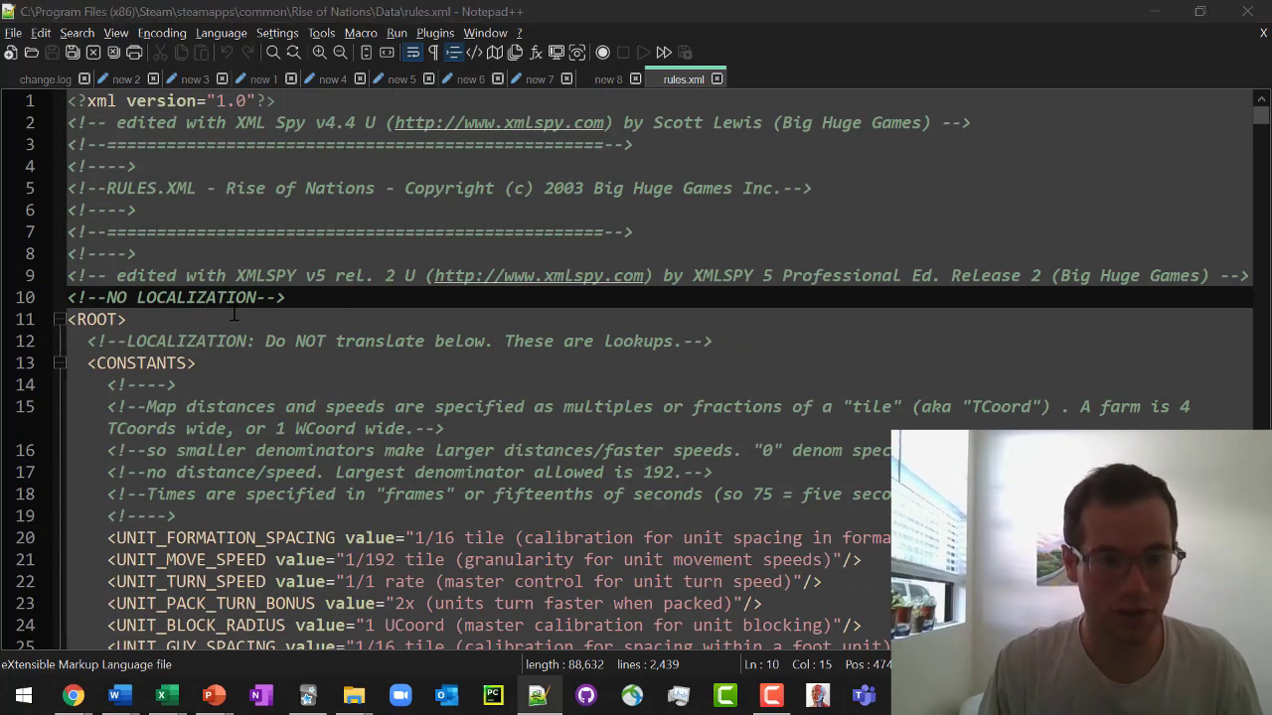
{"action": "key", "text": "ctrl+f"}
{"action": "type", "text": "pop_"}
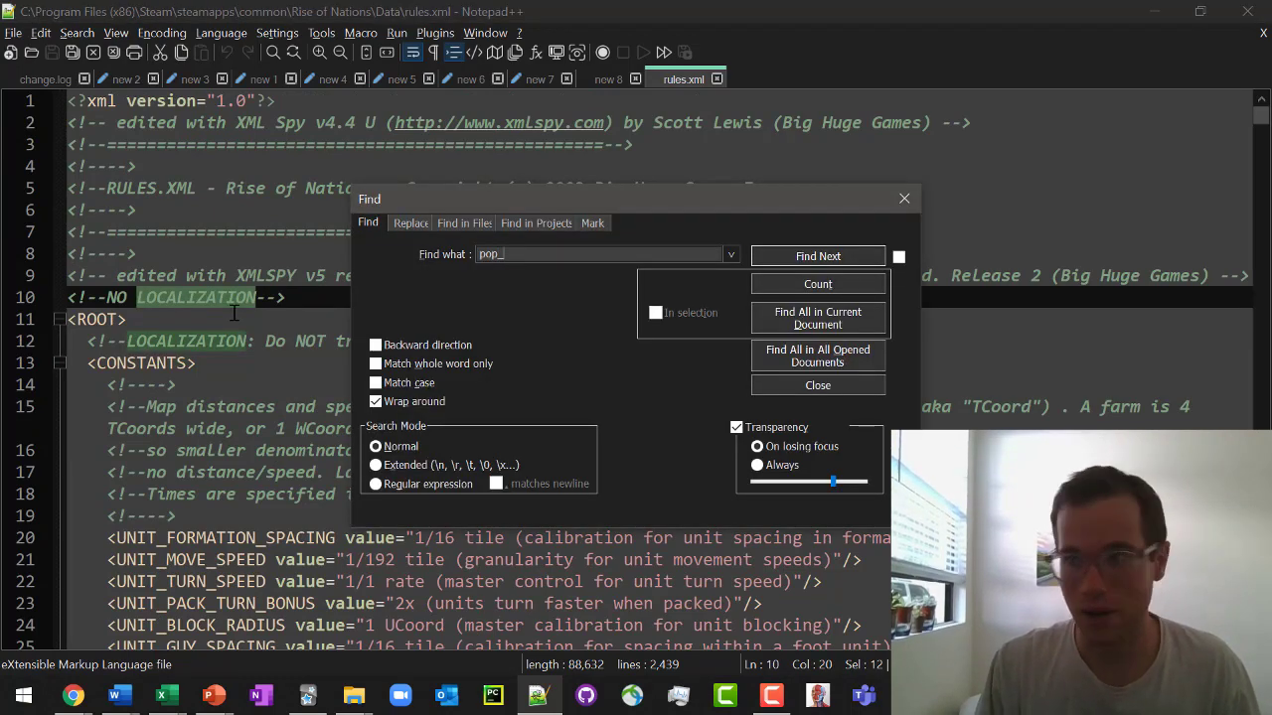
{"action": "type", "text": "cap"}
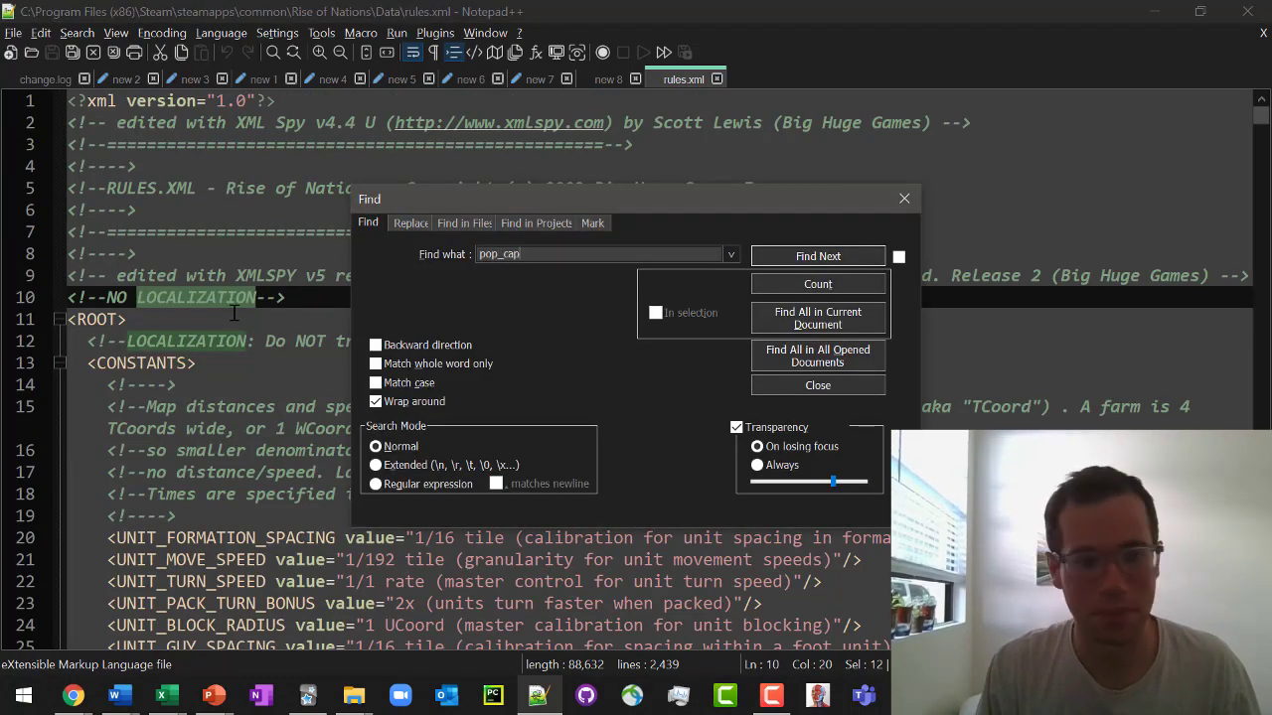
{"action": "key", "text": "Return"}
{"action": "left_click", "coordinate": [212, 360]}
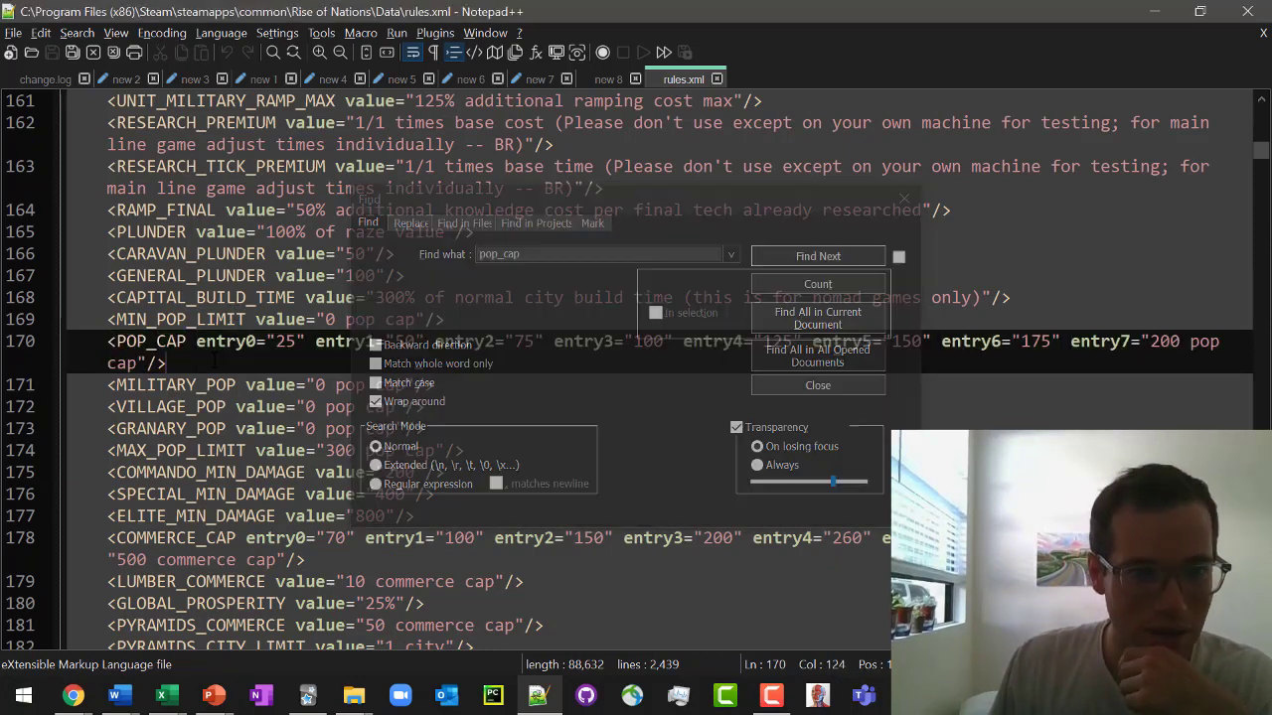
{"action": "left_click", "coordinate": [903, 201]}
Step: Append 00 to POP_CAP entries 0–3, making them 2500, 5000, 7500 and 10000
{"action": "left_click", "coordinate": [300, 342]}
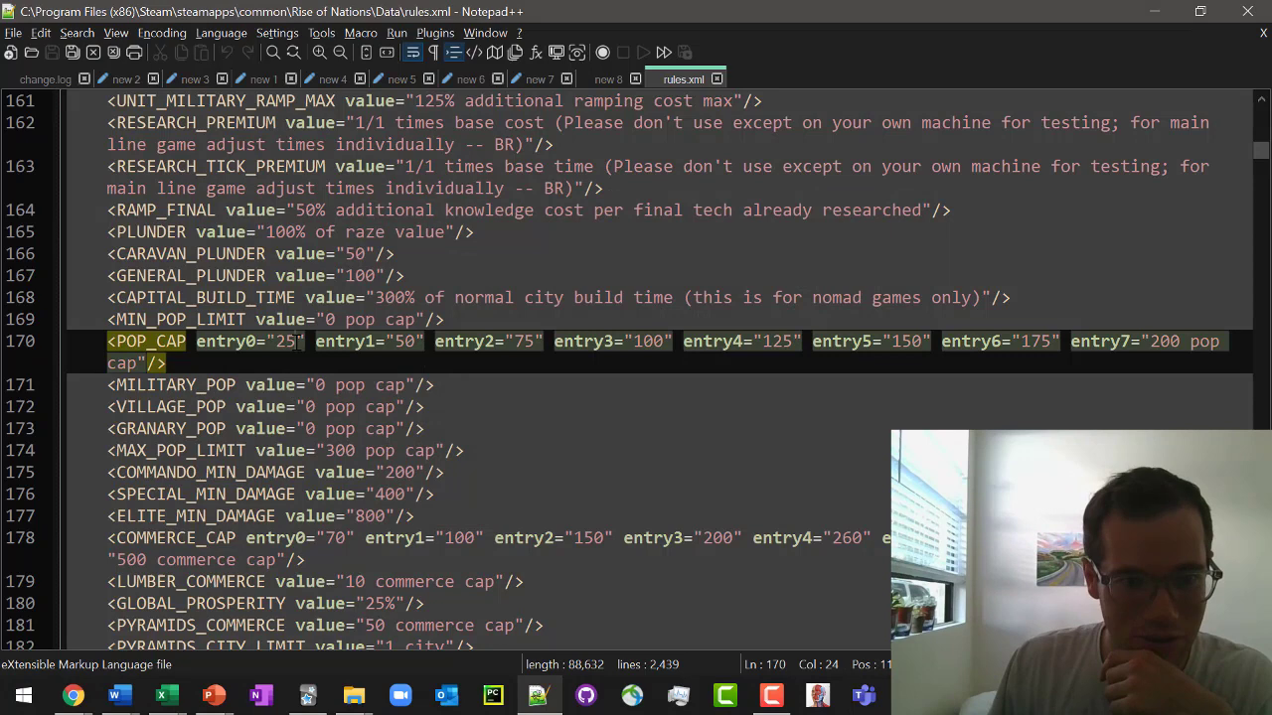
{"action": "type", "text": "00"}
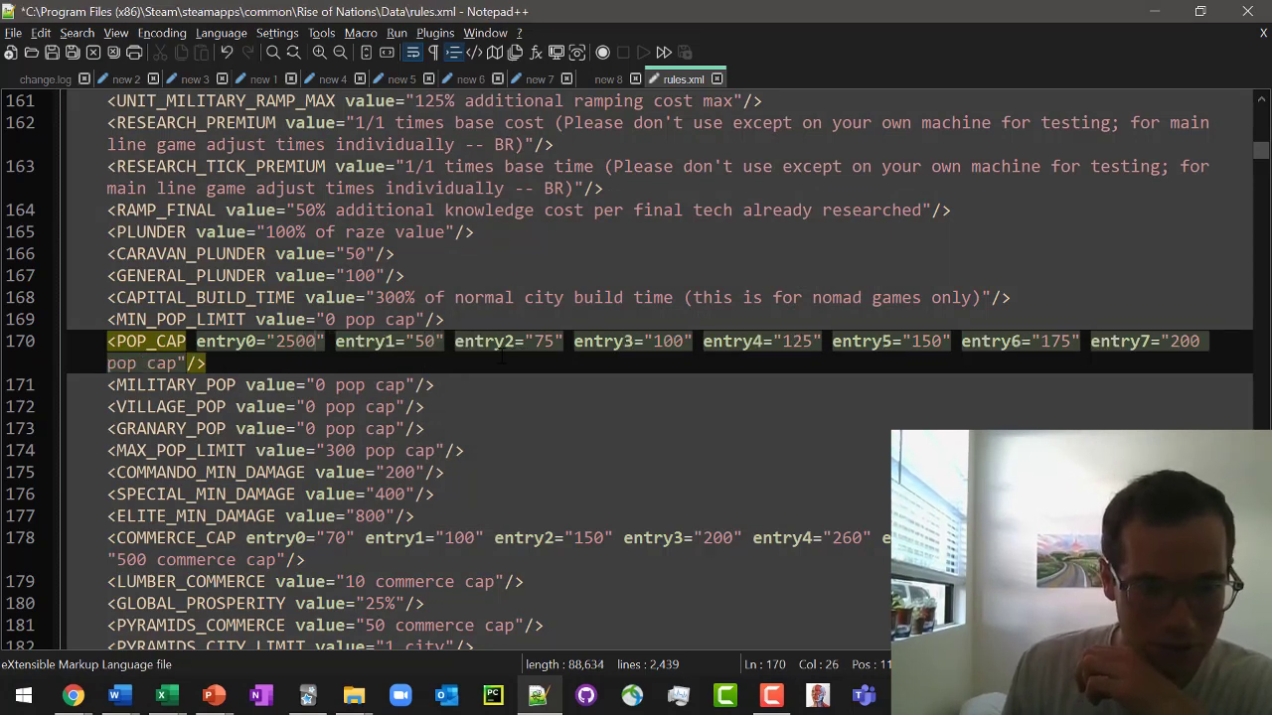
{"action": "left_click", "coordinate": [438, 341]}
{"action": "type", "text": "00"}
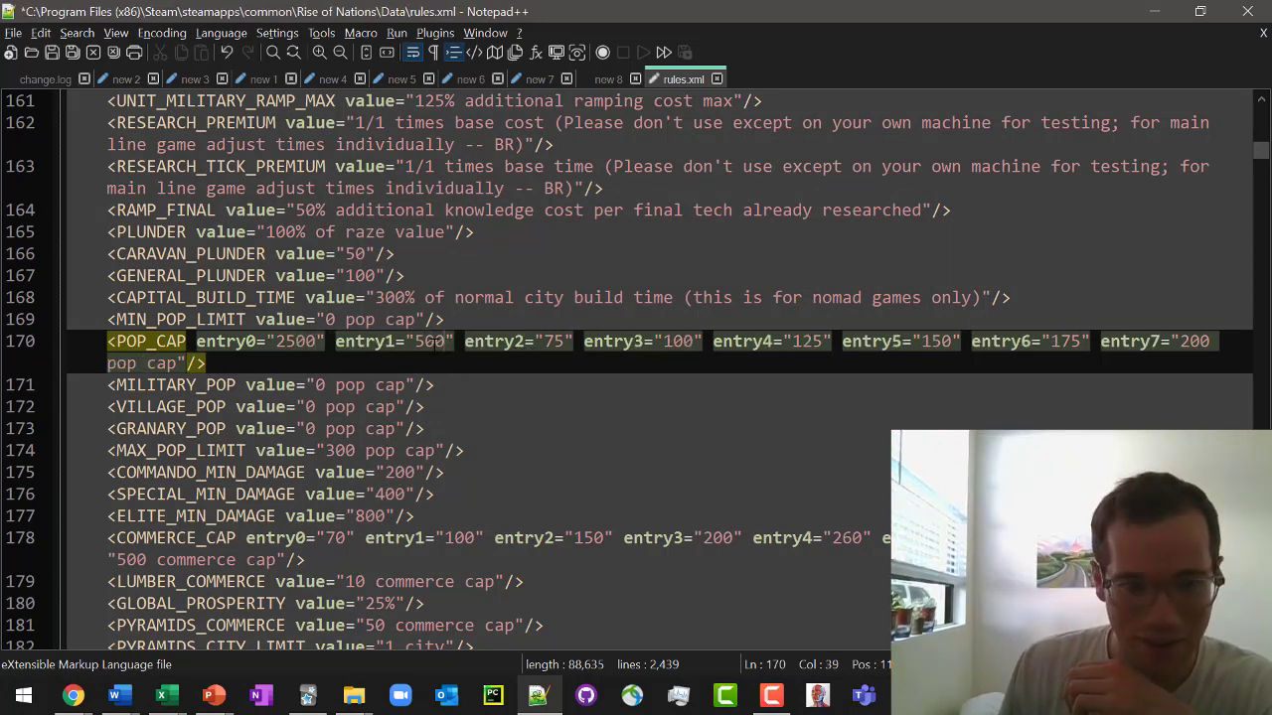
{"action": "left_click", "coordinate": [568, 341]}
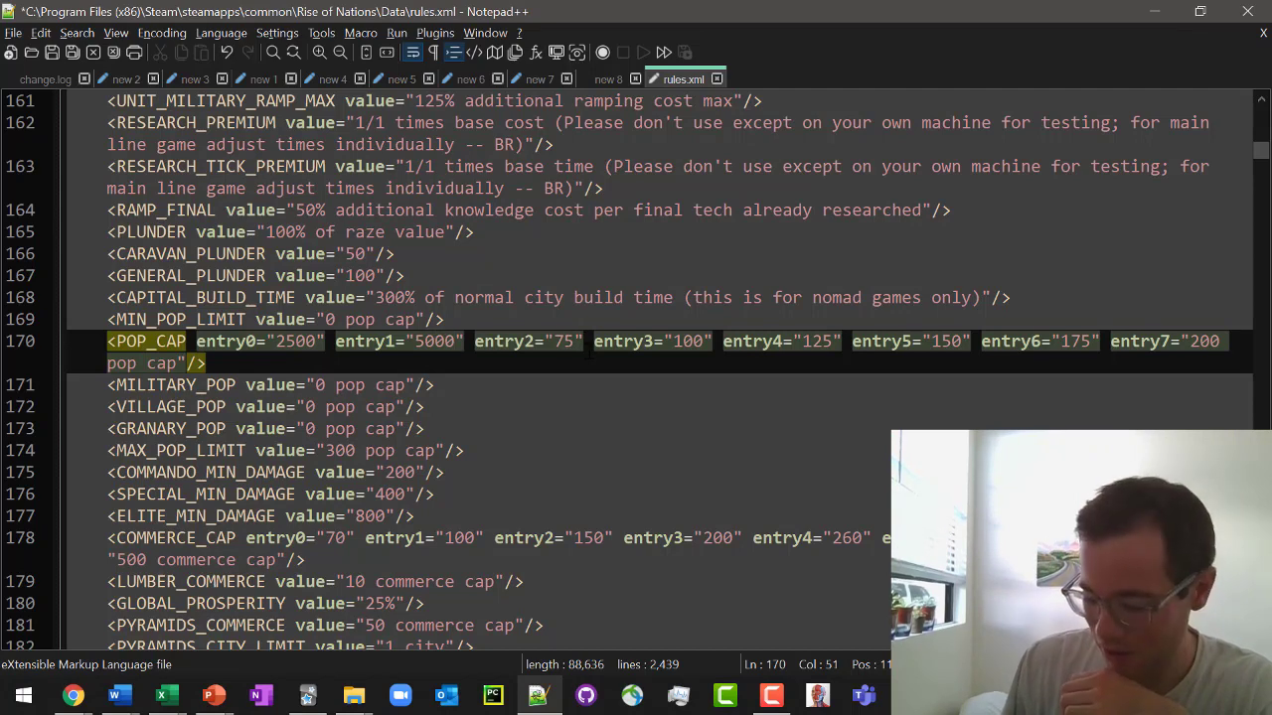
{"action": "type", "text": "00"}
{"action": "left_click", "coordinate": [716, 341]}
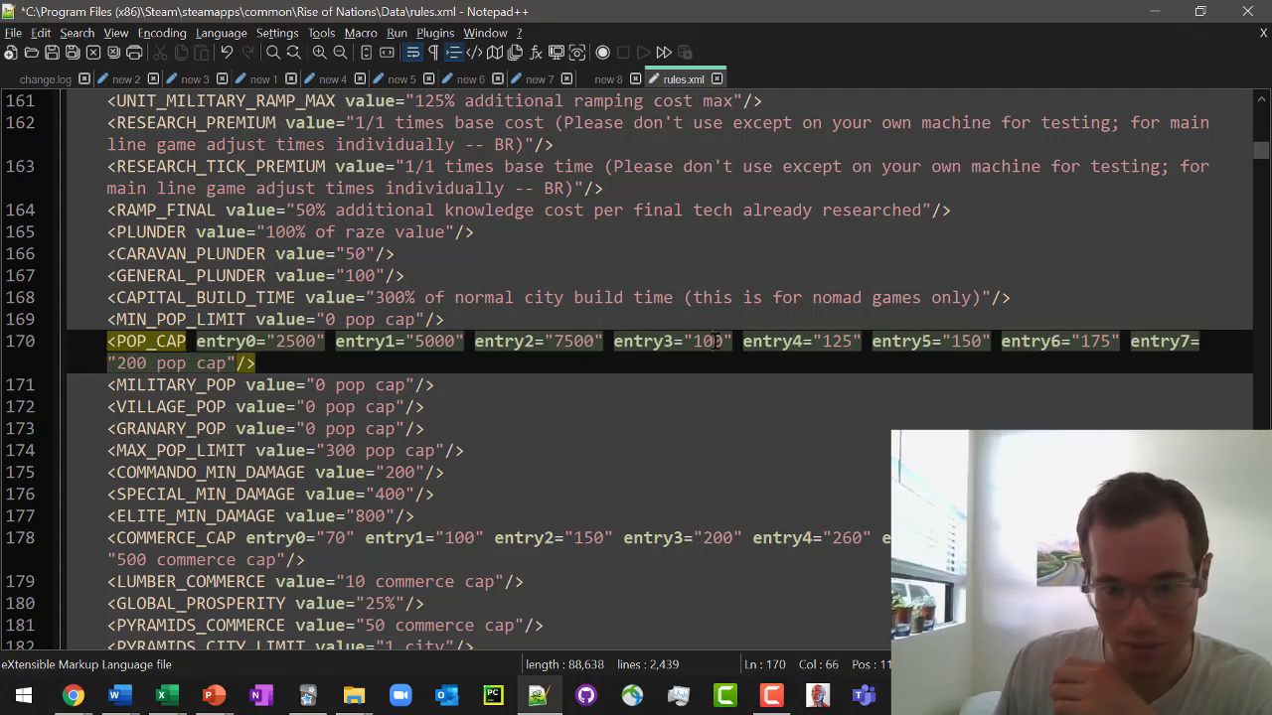
{"action": "type", "text": "00"}
Step: Append 00 to POP_CAP entries 4–7, making them 12500, 15000, 17500 and 20000
{"action": "left_click", "coordinate": [872, 341]}
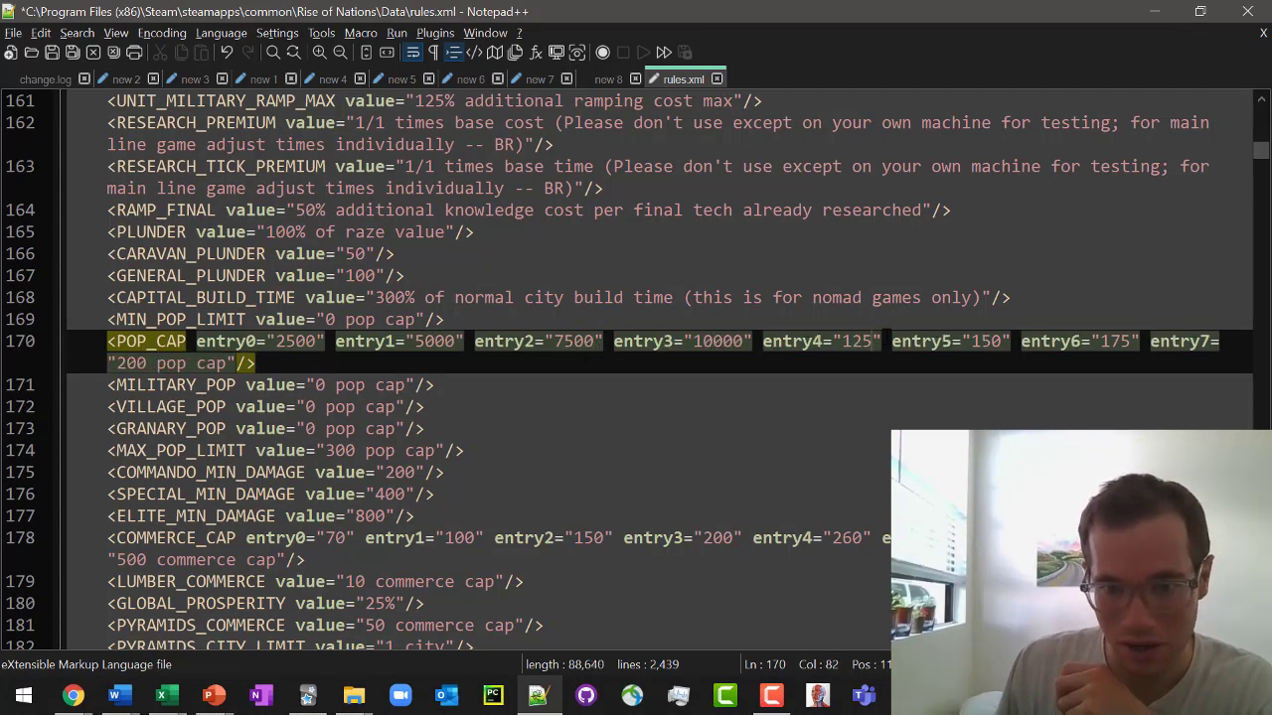
{"action": "type", "text": "00"}
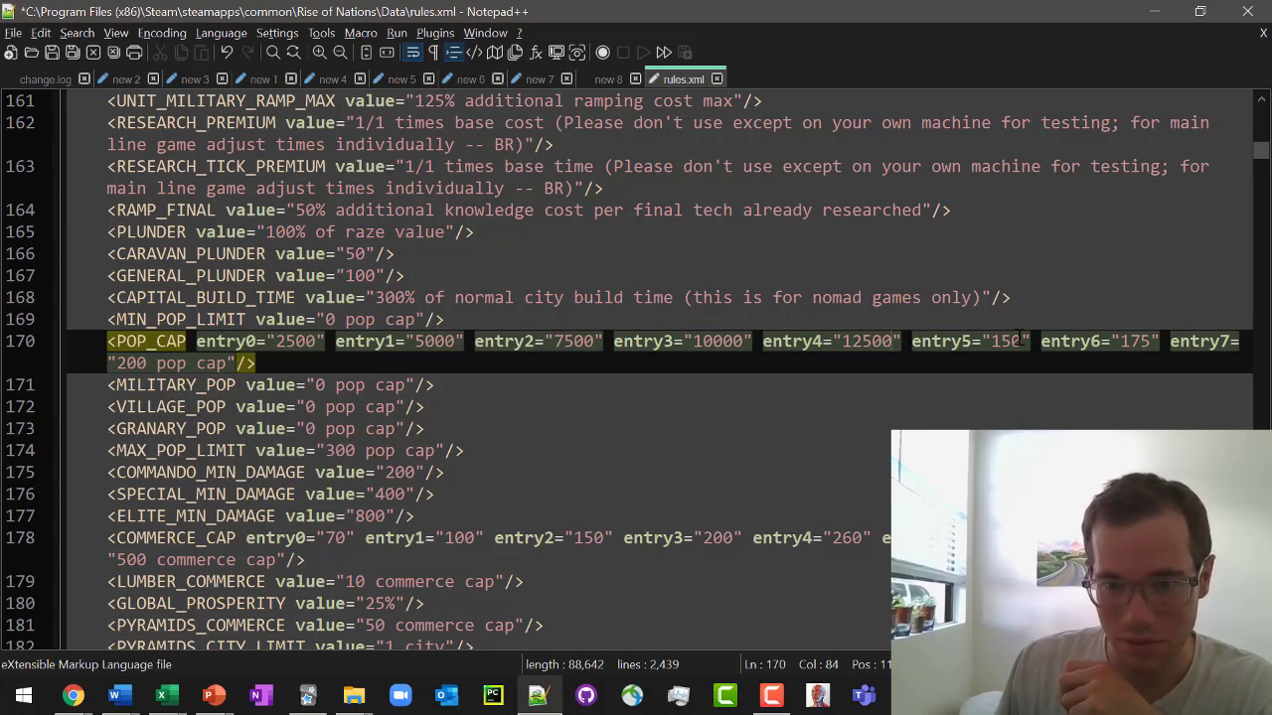
{"action": "left_click", "coordinate": [1021, 341]}
{"action": "type", "text": "00"}
{"action": "left_click", "coordinate": [1171, 340]}
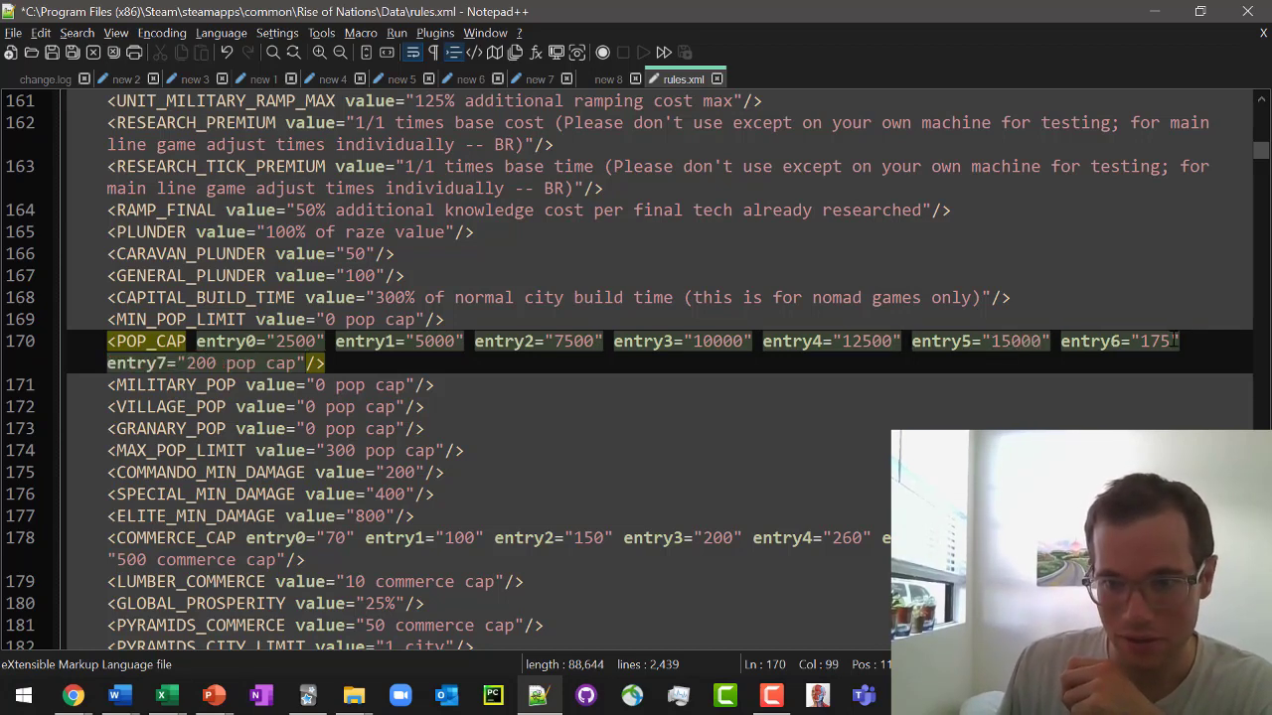
{"action": "type", "text": "00"}
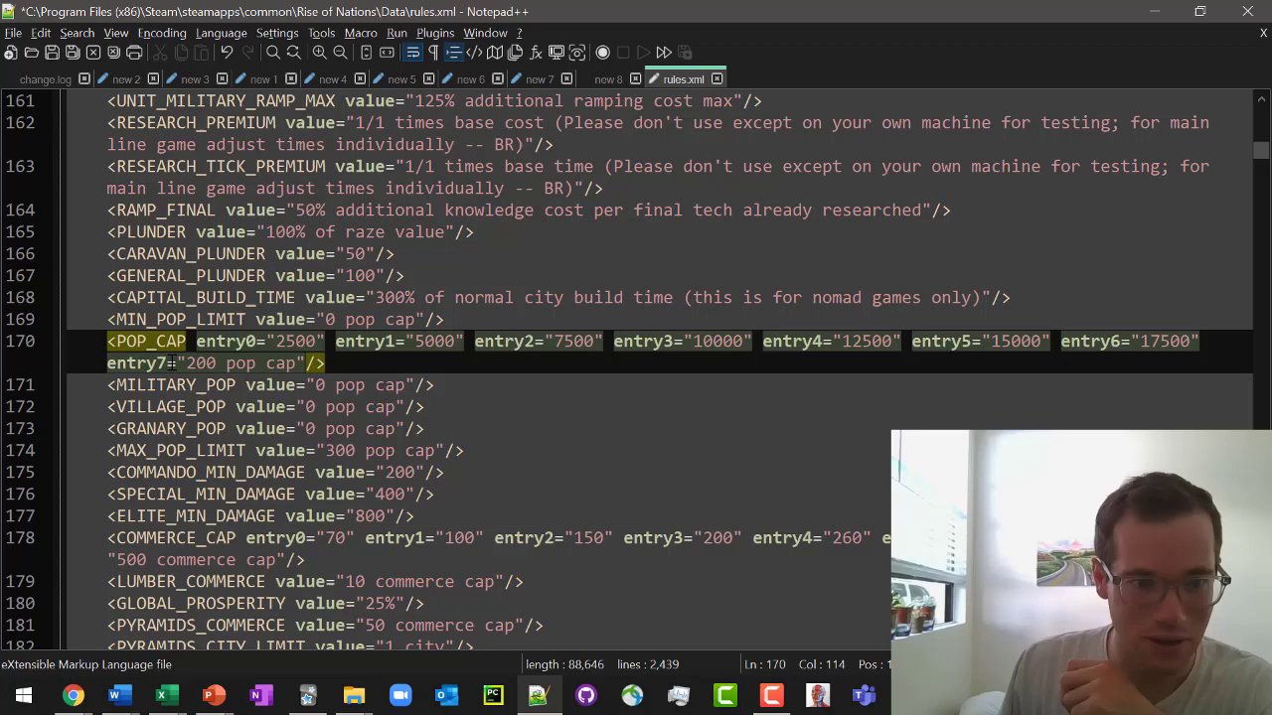
{"action": "left_click", "coordinate": [214, 363]}
{"action": "type", "text": "00"}
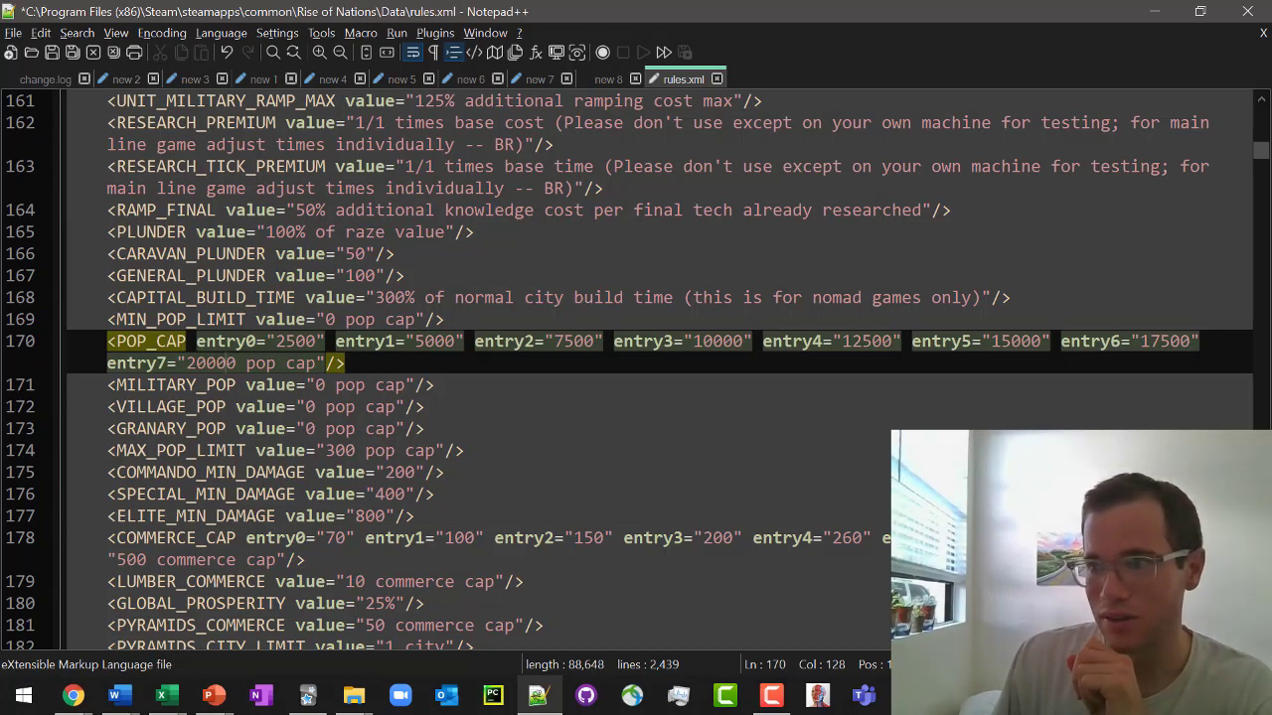
Step: Search for MAX_POP_LIMIT to locate it on line 174
{"action": "left_click", "coordinate": [447, 440]}
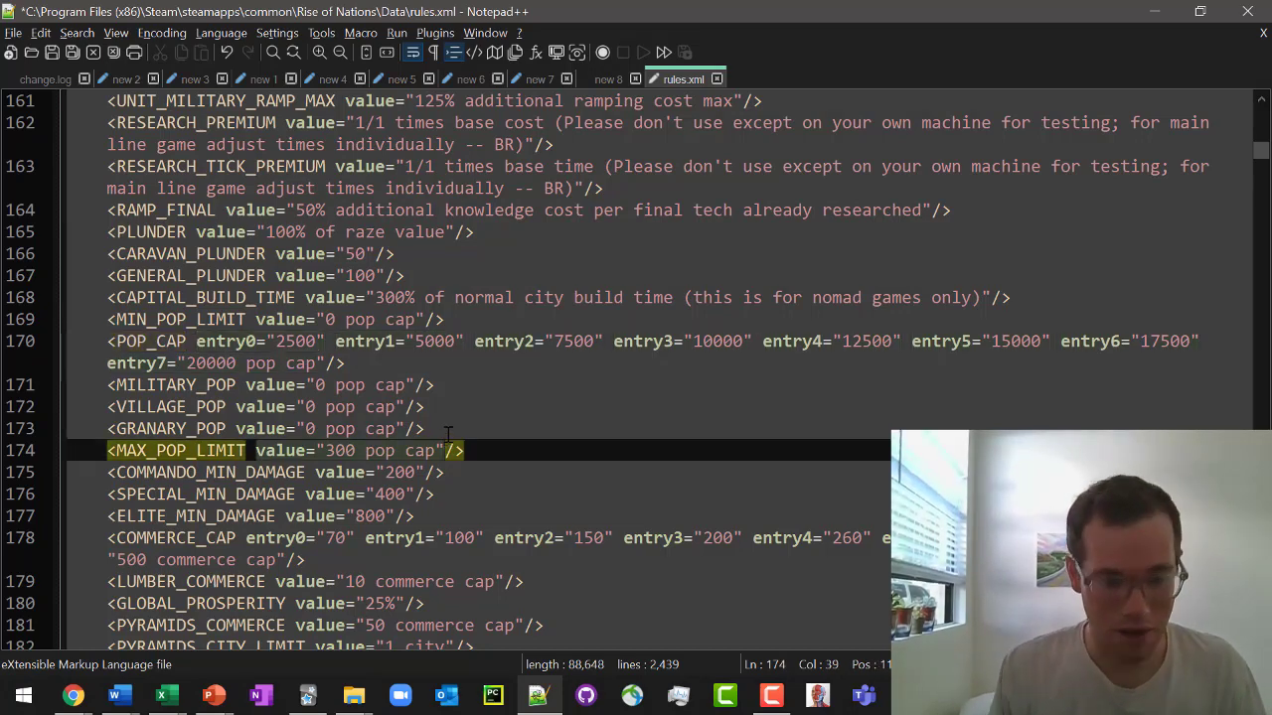
{"action": "key", "text": "ctrl+f"}
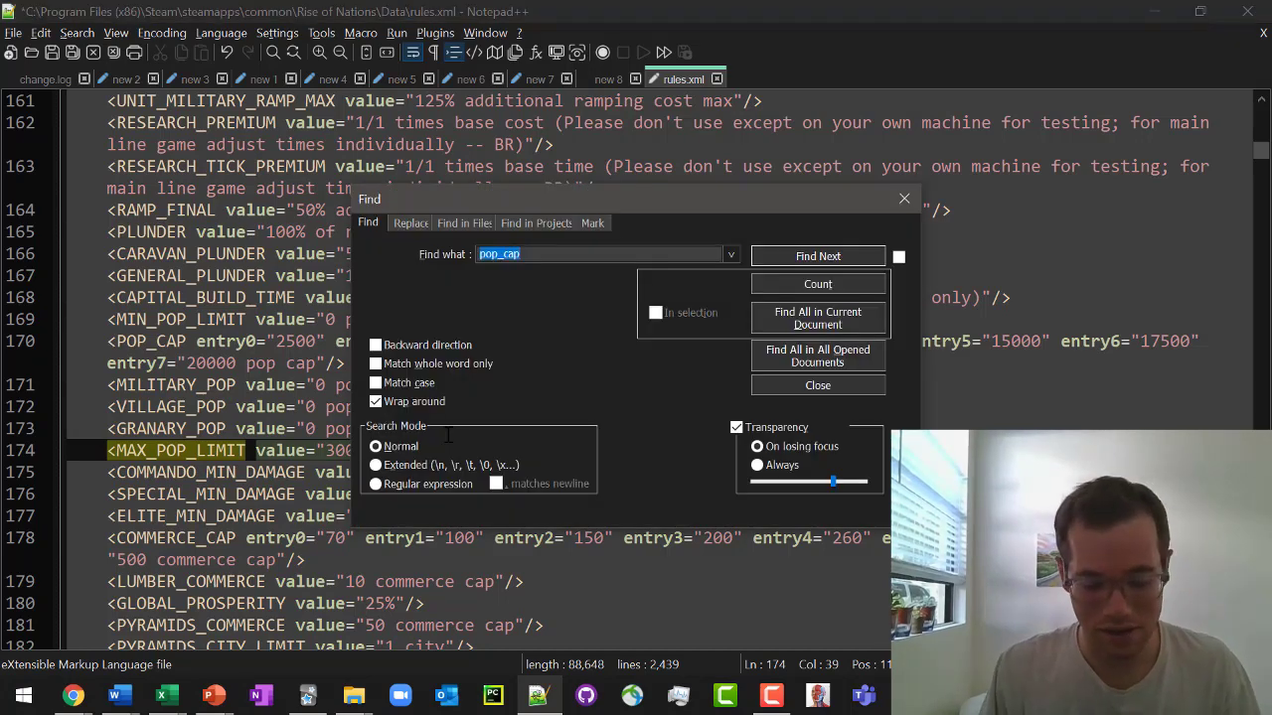
{"action": "type", "text": "max"}
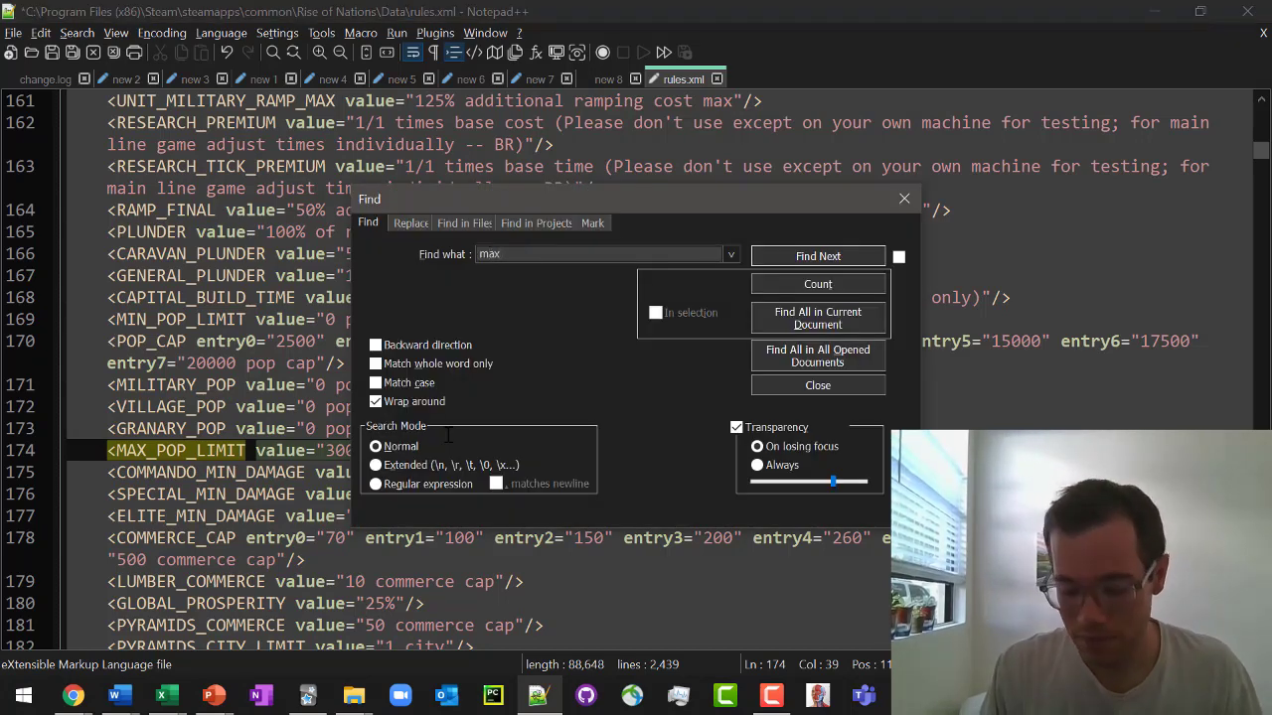
{"action": "type", "text": ")pop_limit"}
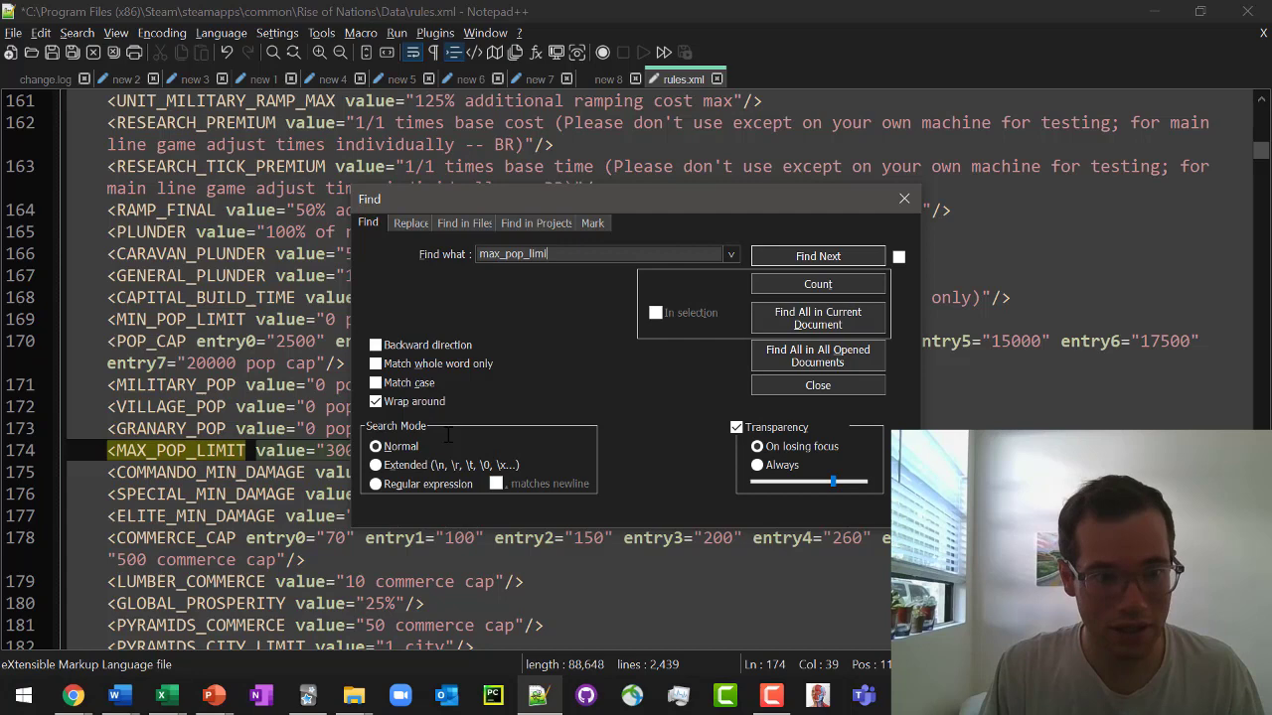
{"action": "key", "text": "Return"}
{"action": "left_click", "coordinate": [316, 473]}
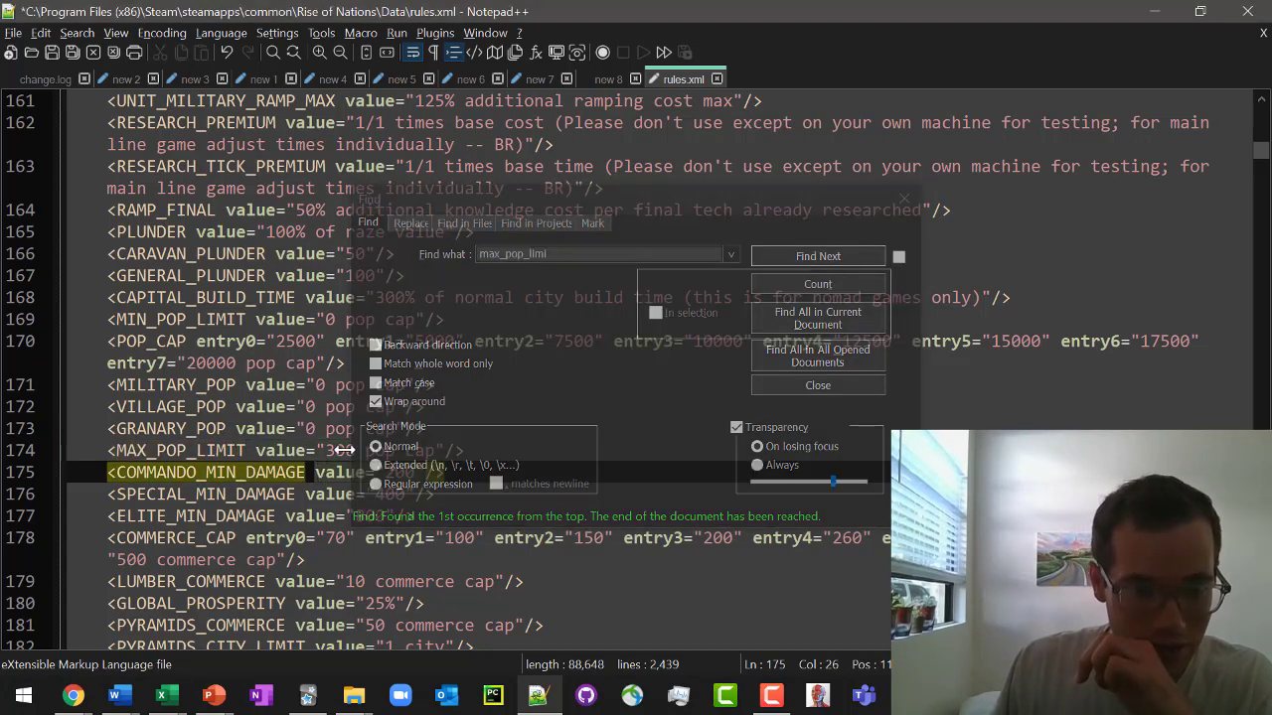
{"action": "key", "text": "ctrl+f"}
{"action": "left_click", "coordinate": [336, 450]}
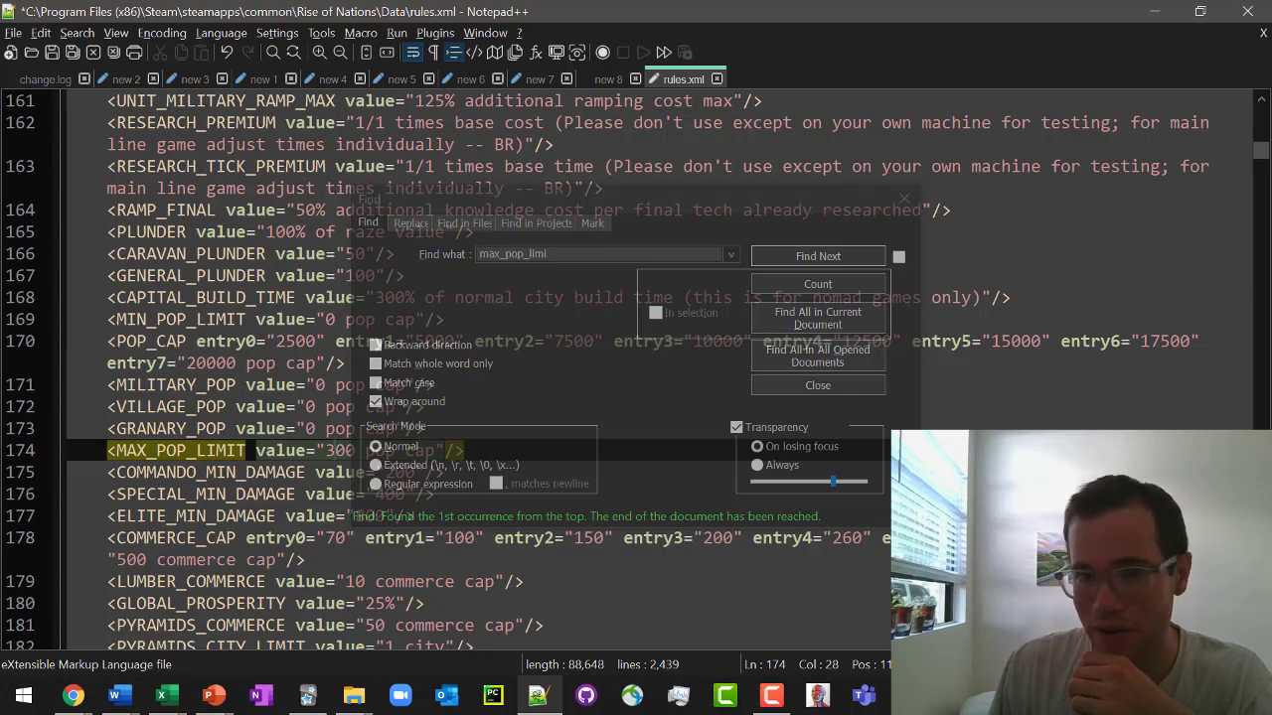
{"action": "left_click", "coordinate": [904, 198]}
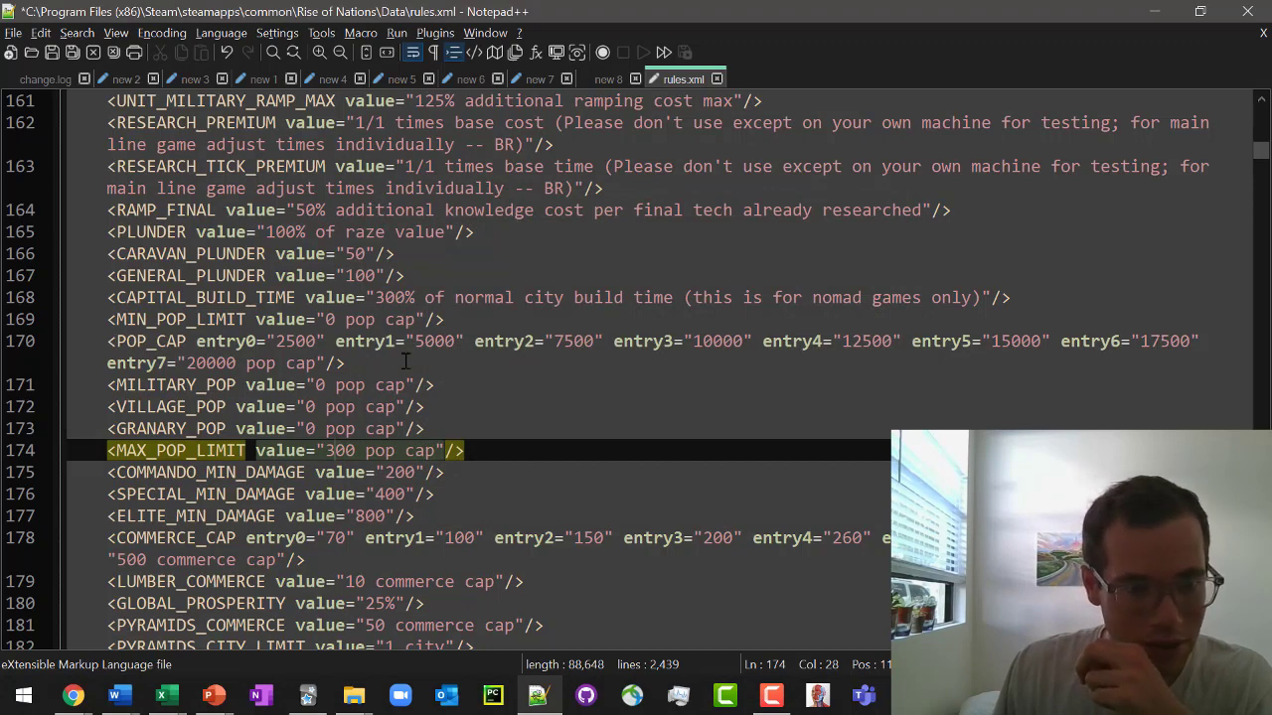
Step: Replace the MAX_POP_LIMIT value 300 with 20100
{"action": "left_click_drag", "start_coordinate": [187, 364], "coordinate": [237, 364]}
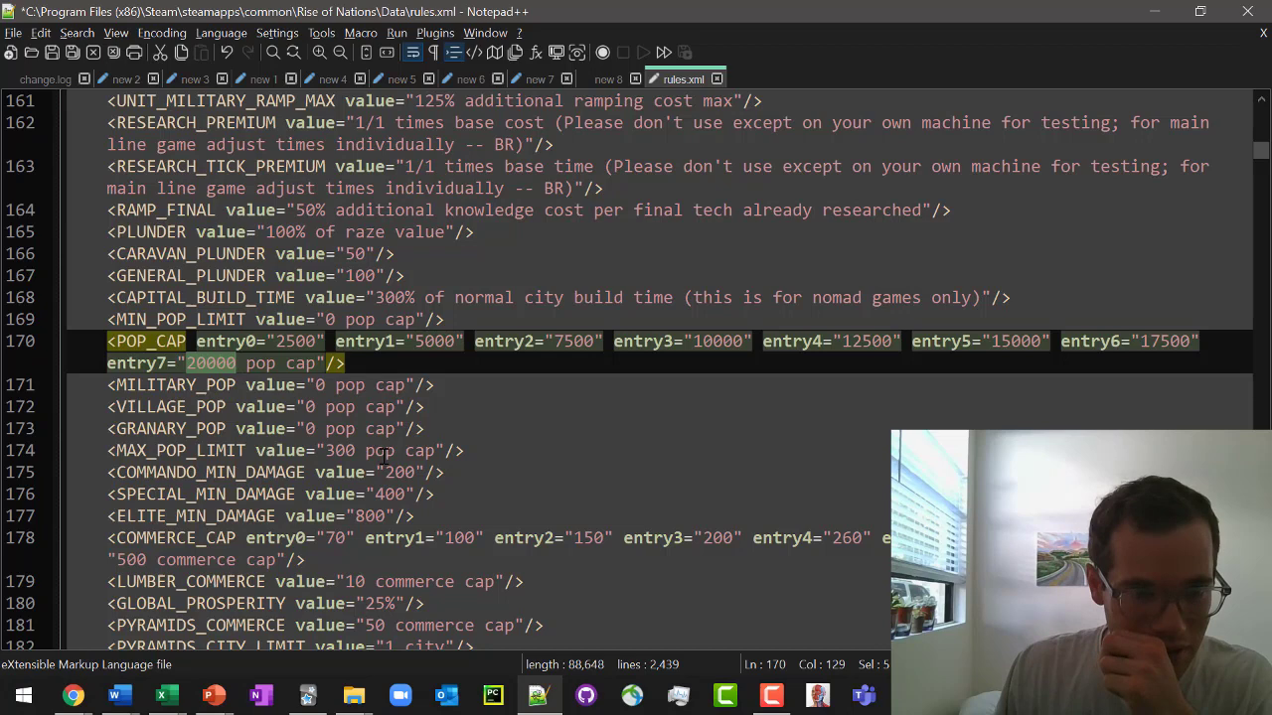
{"action": "left_click_drag", "start_coordinate": [327, 451], "coordinate": [356, 450]}
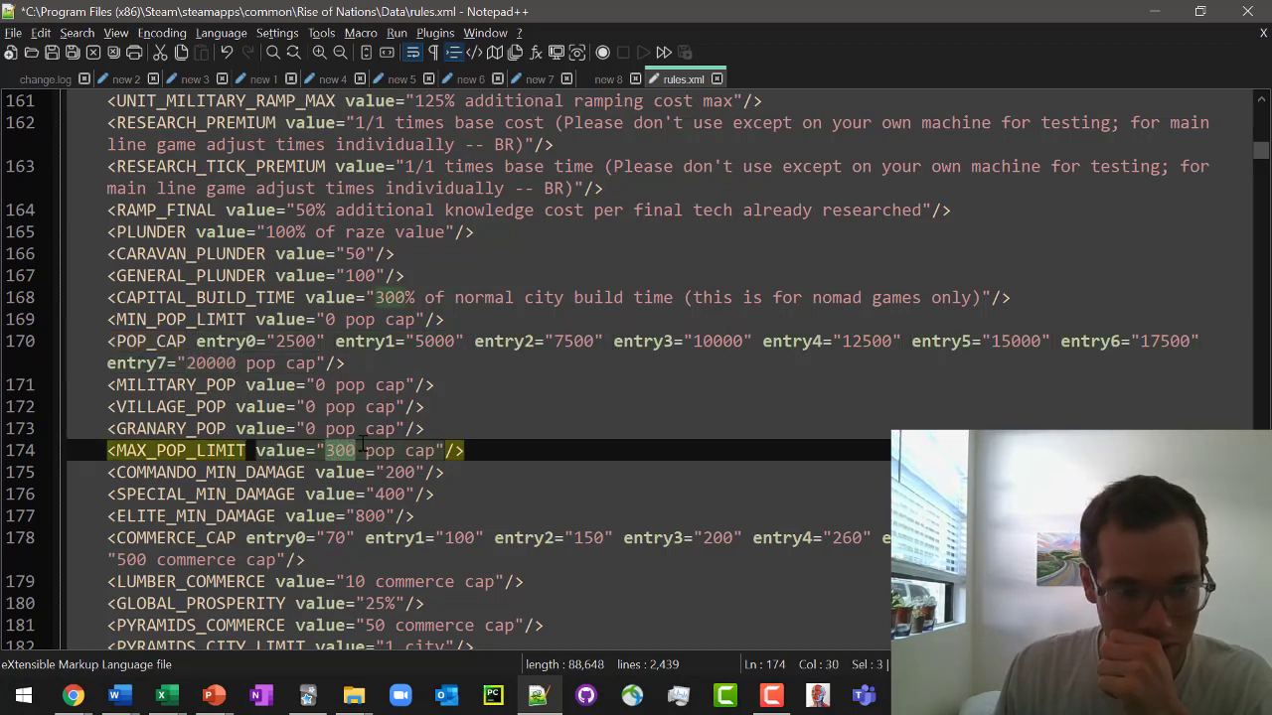
{"action": "type", "text": "201"}
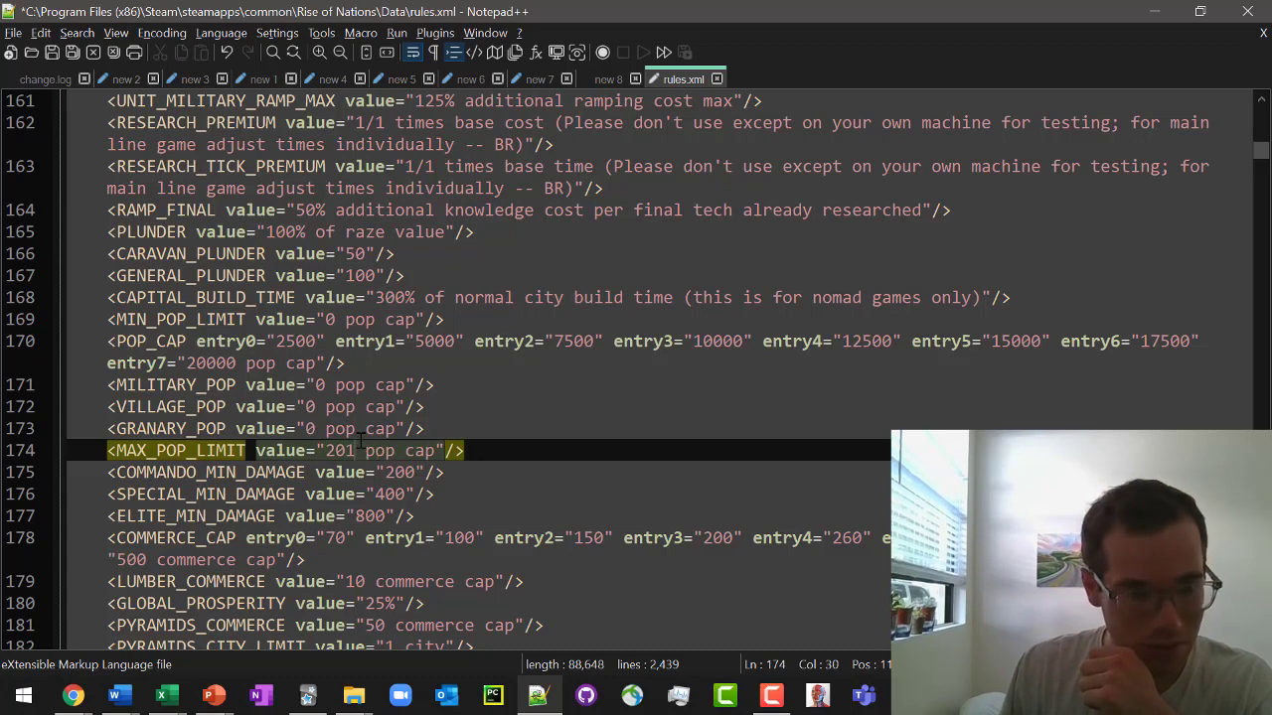
{"action": "type", "text": "00"}
{"action": "left_click", "coordinate": [554, 443]}
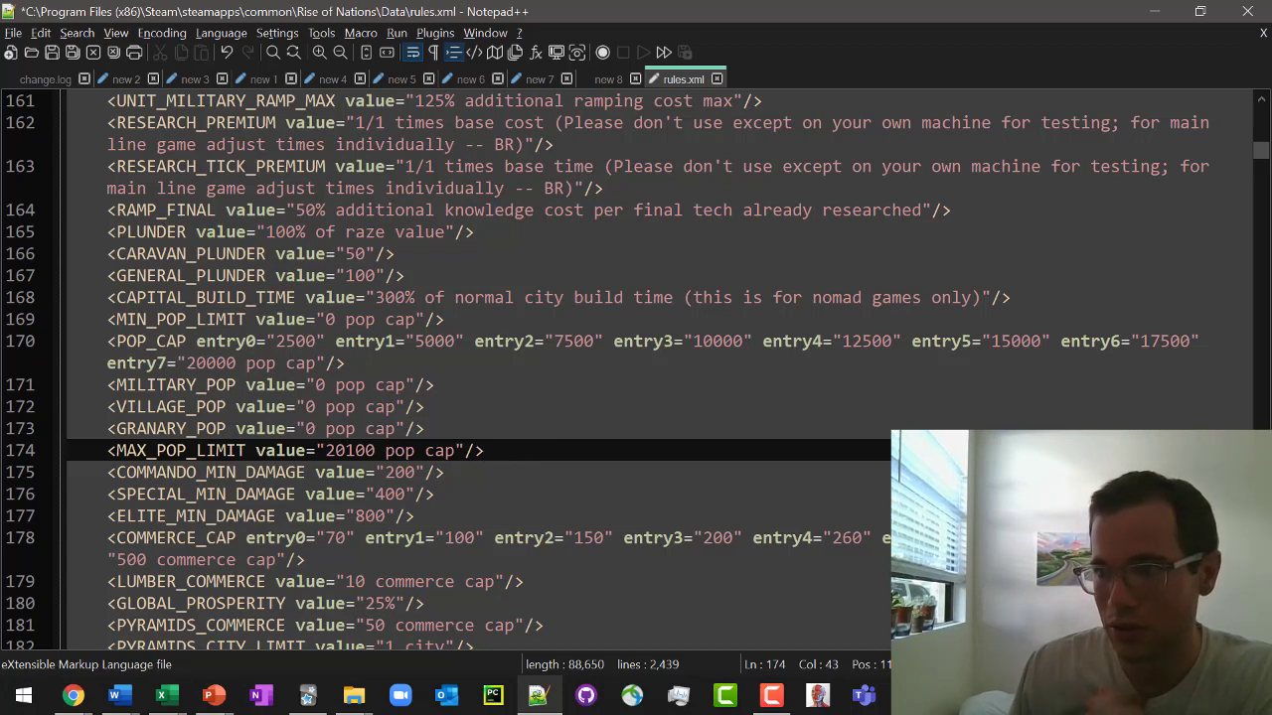
Step: Enter categories id="pop as a new search term
{"action": "left_click", "coordinate": [765, 429]}
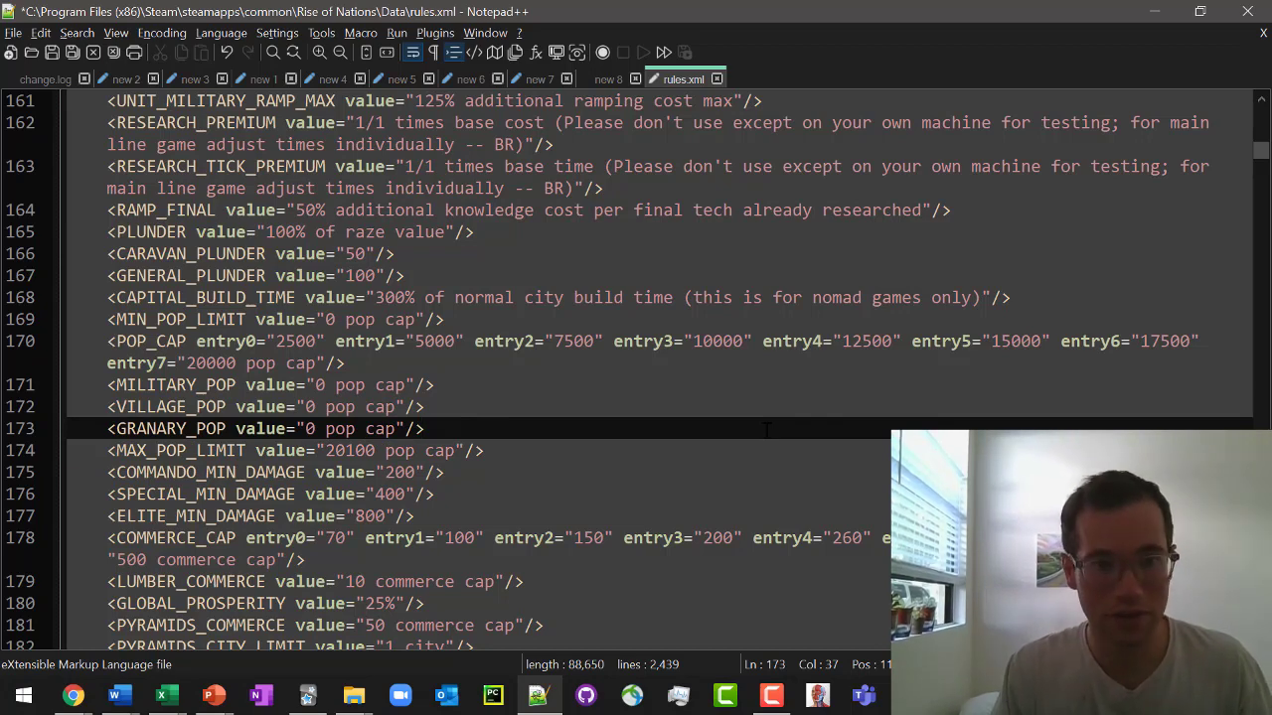
{"action": "key", "text": "ctrl+f"}
{"action": "type", "text": "cat"}
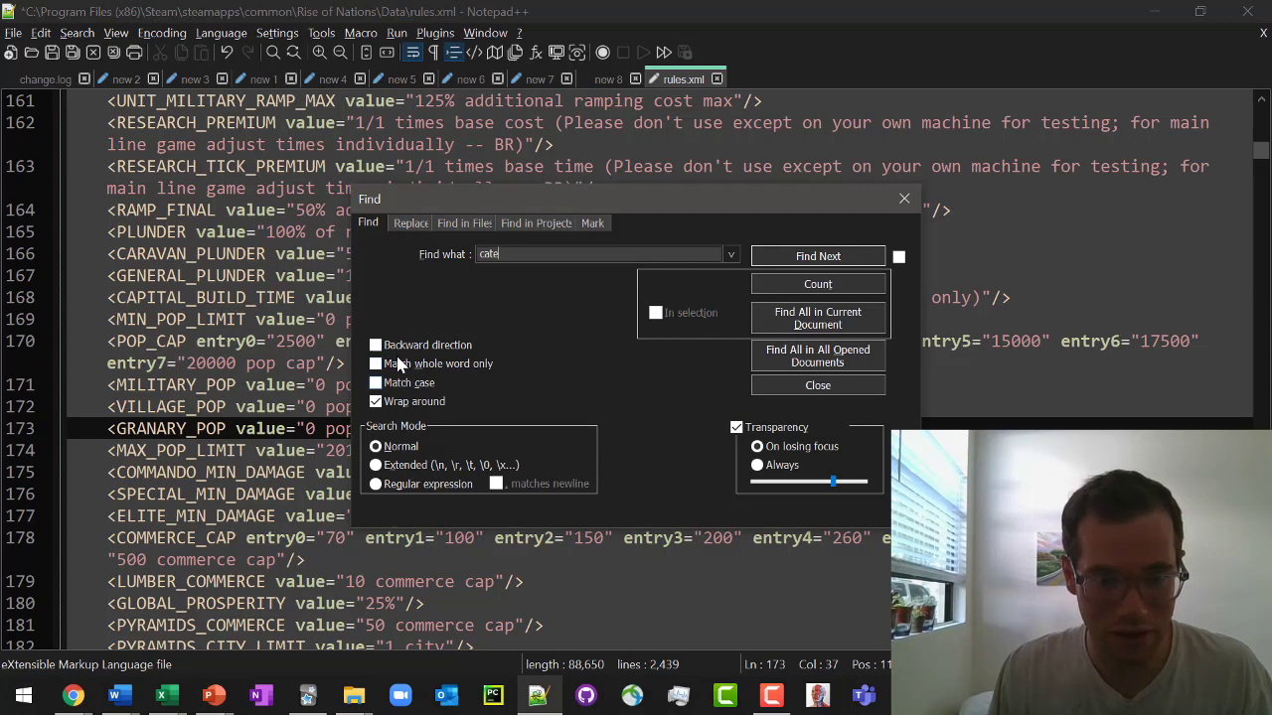
{"action": "type", "text": "e"}
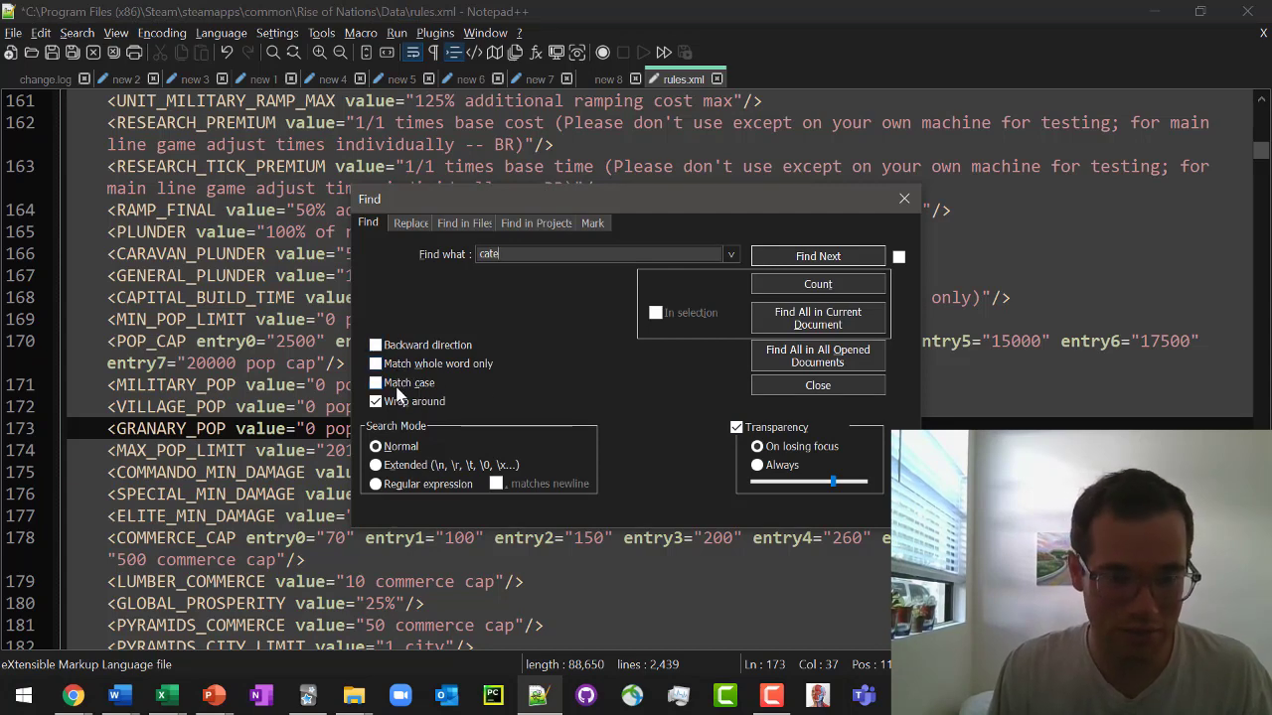
{"action": "type", "text": "gor"}
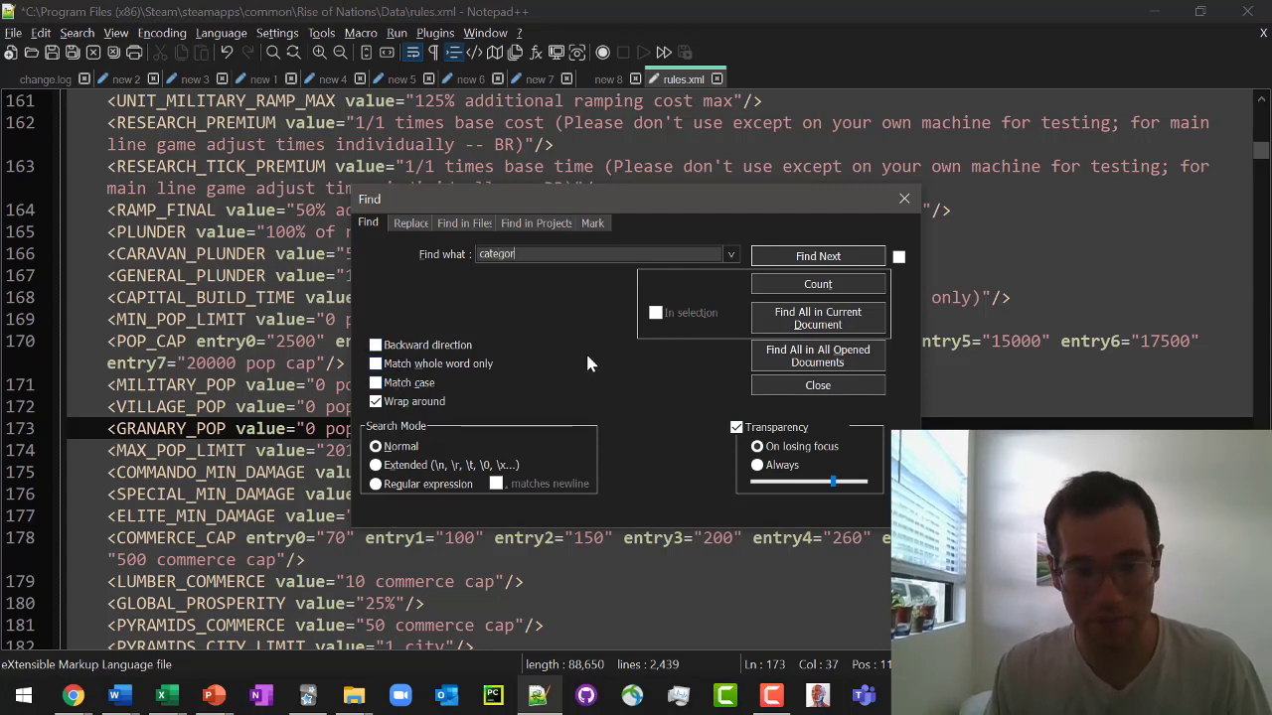
{"action": "type", "text": "ies"}
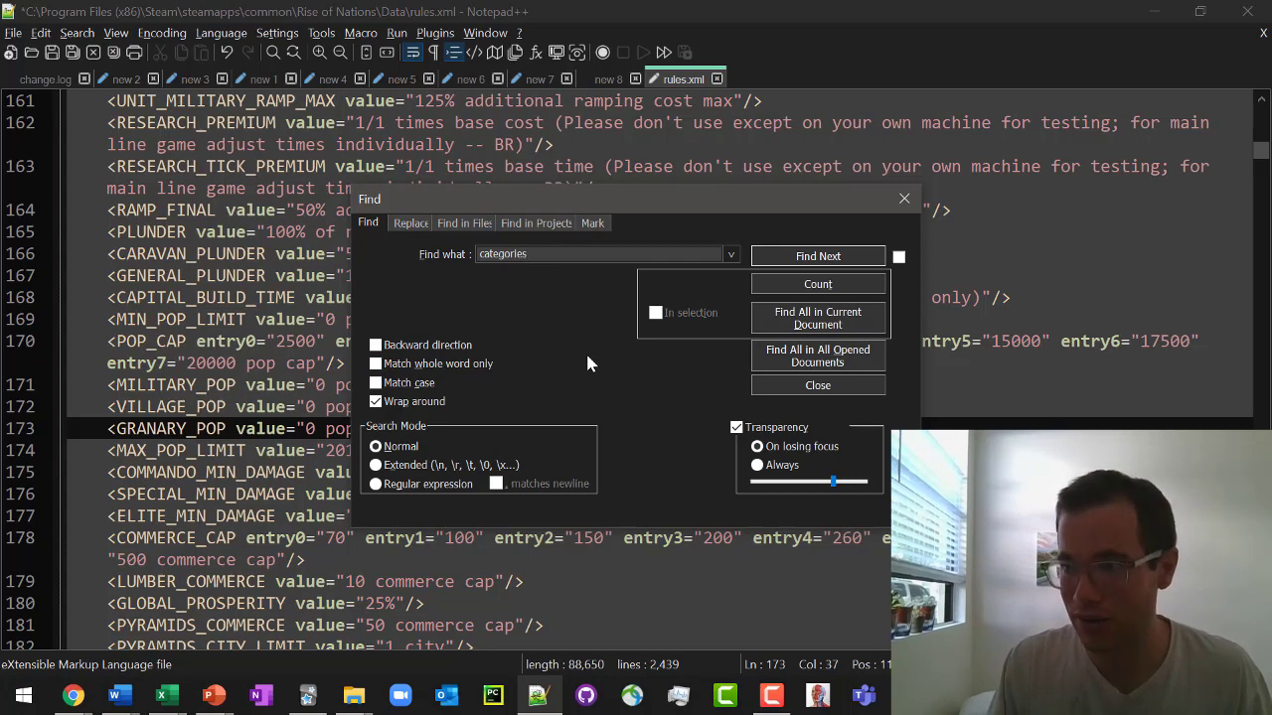
{"action": "type", "text": " id="}
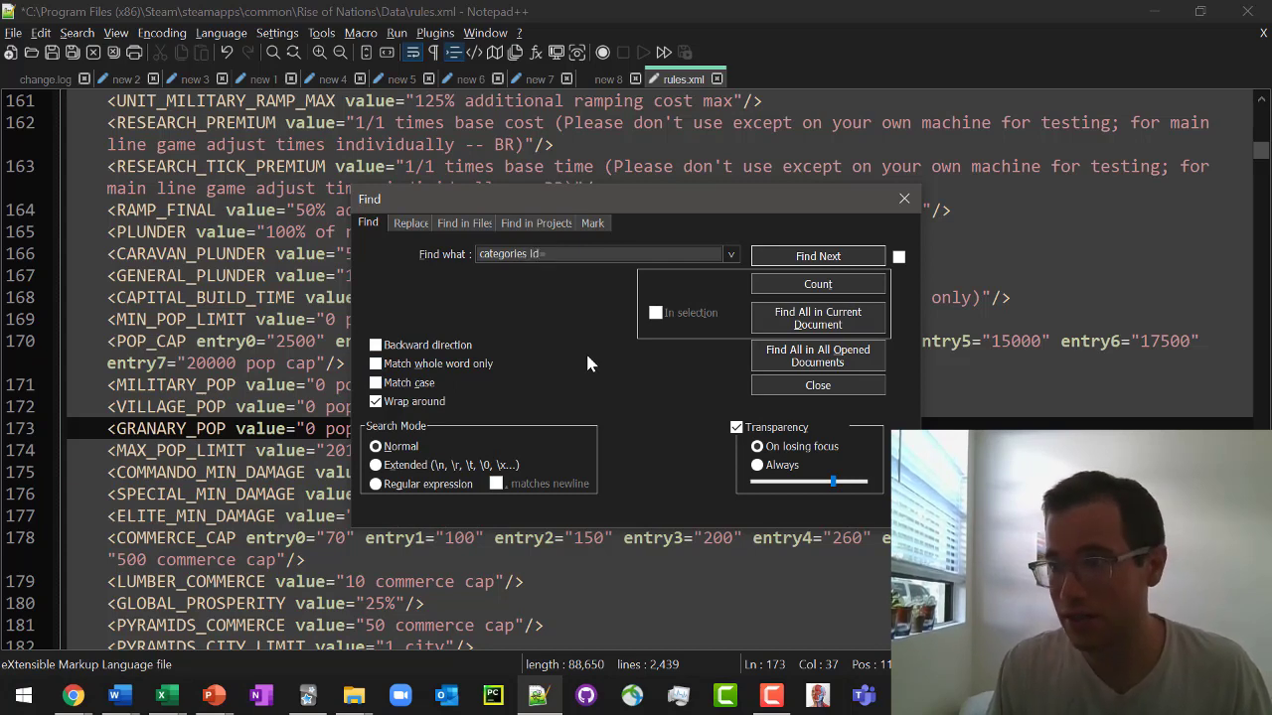
{"action": "type", "text": "\"pop"}
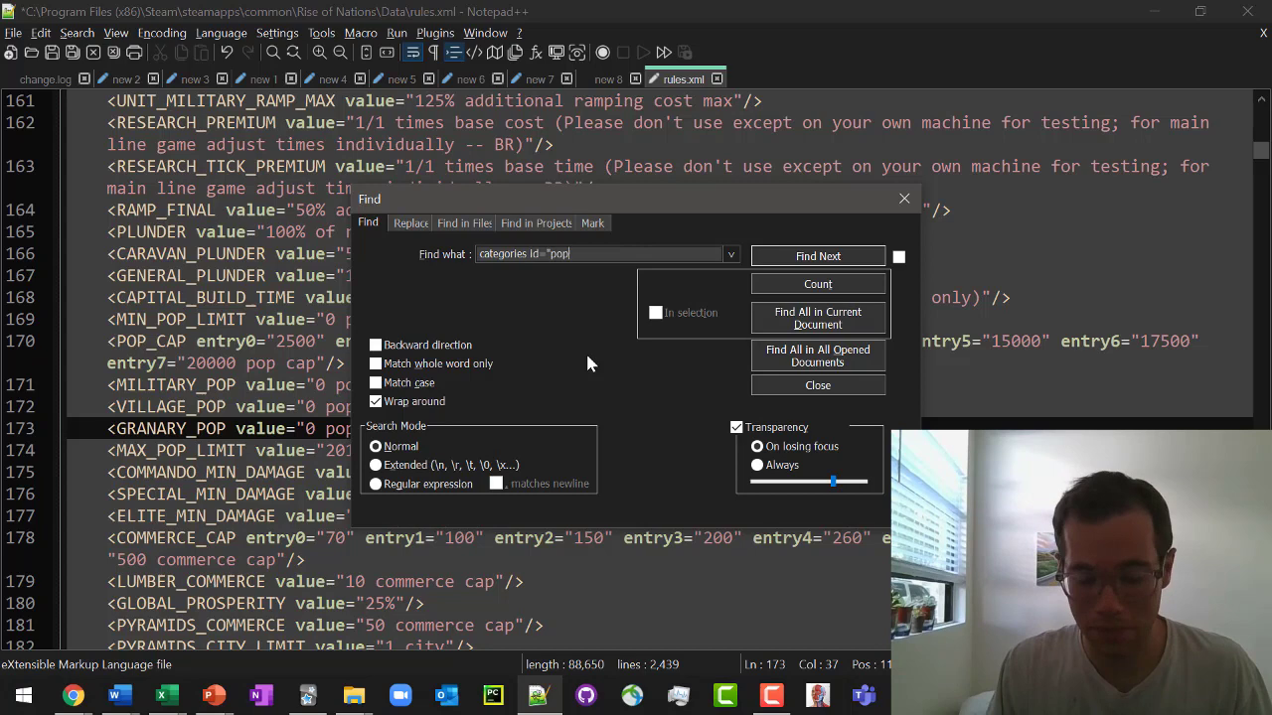
Step: Run the categories id="pop search to jump to the poplimits block at line 2039
{"action": "key", "text": "Return"}
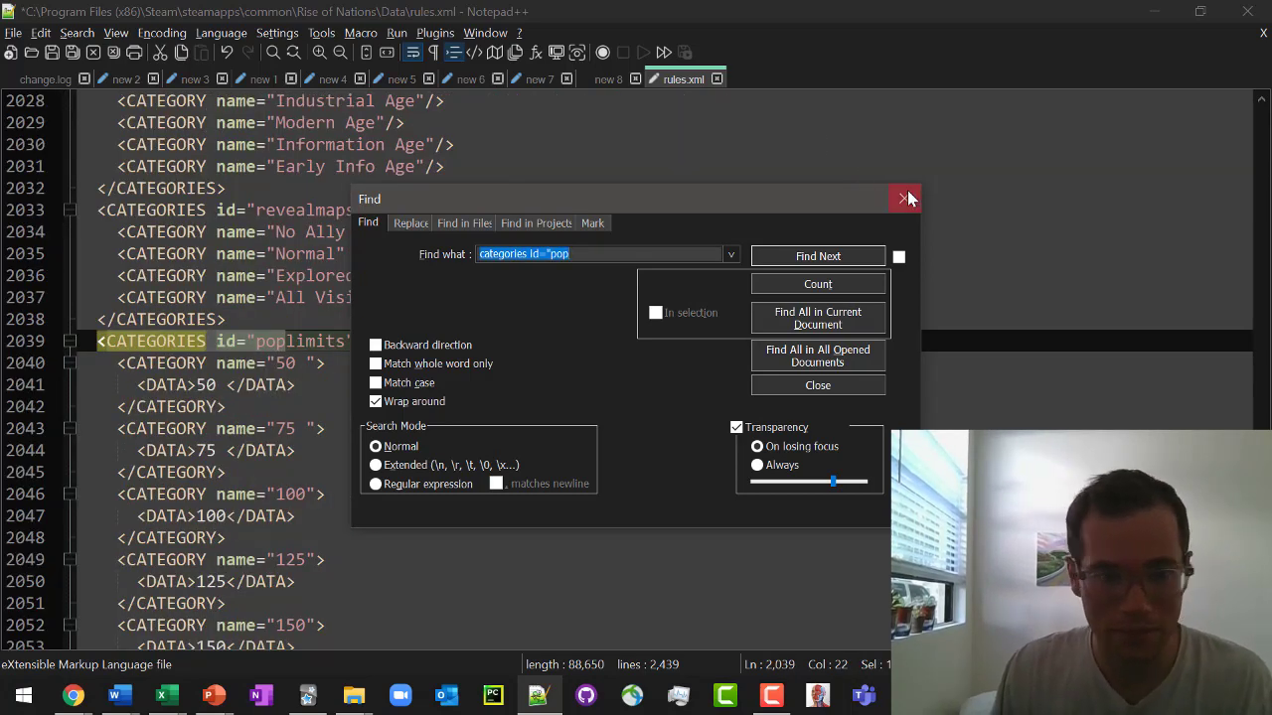
Step: Scale the 50 and 75 category names and DATA values to 5000 and 7500
{"action": "left_click", "coordinate": [491, 345]}
{"action": "key", "text": "Escape"}
{"action": "left_click", "coordinate": [296, 362]}
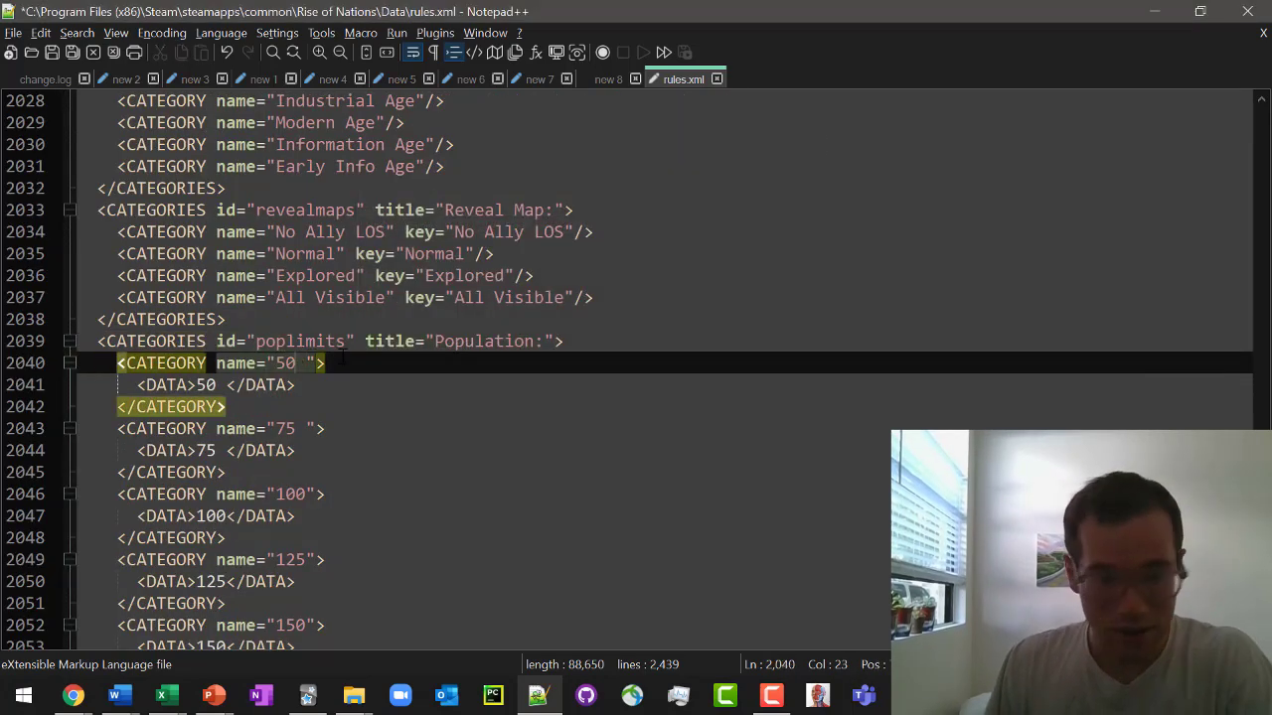
{"action": "type", "text": "00"}
{"action": "left_click", "coordinate": [218, 385]}
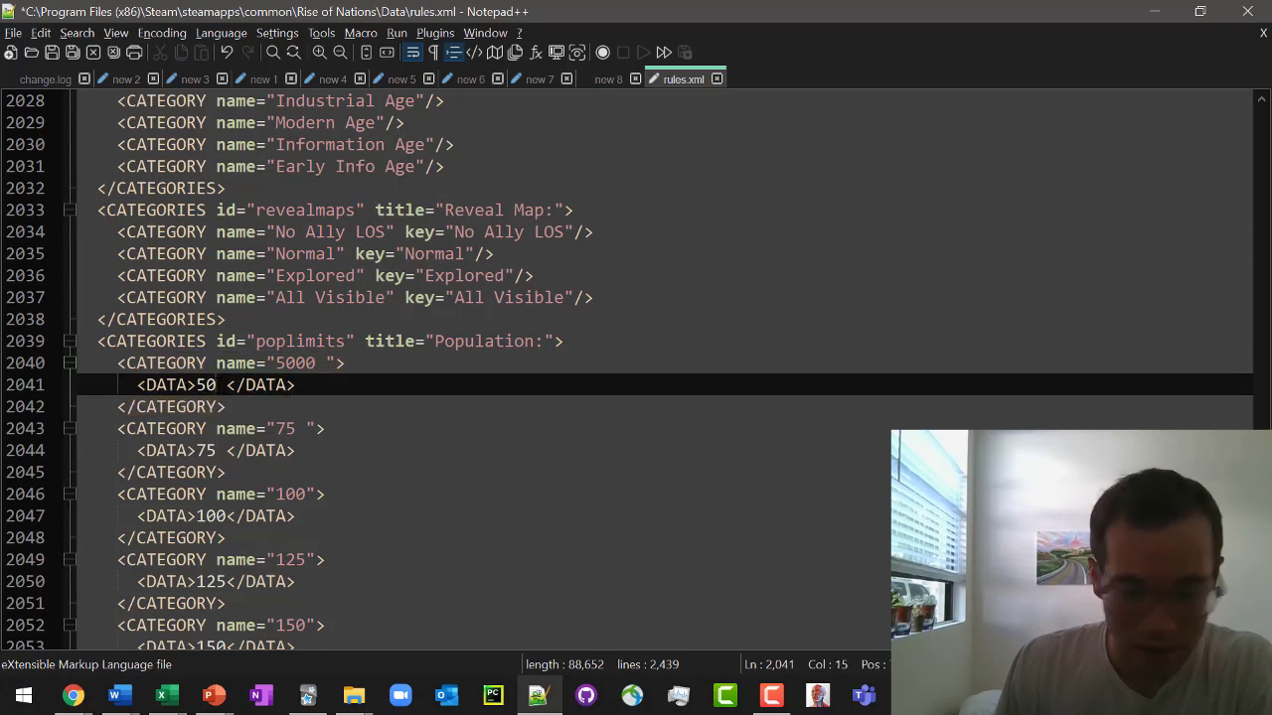
{"action": "type", "text": "00"}
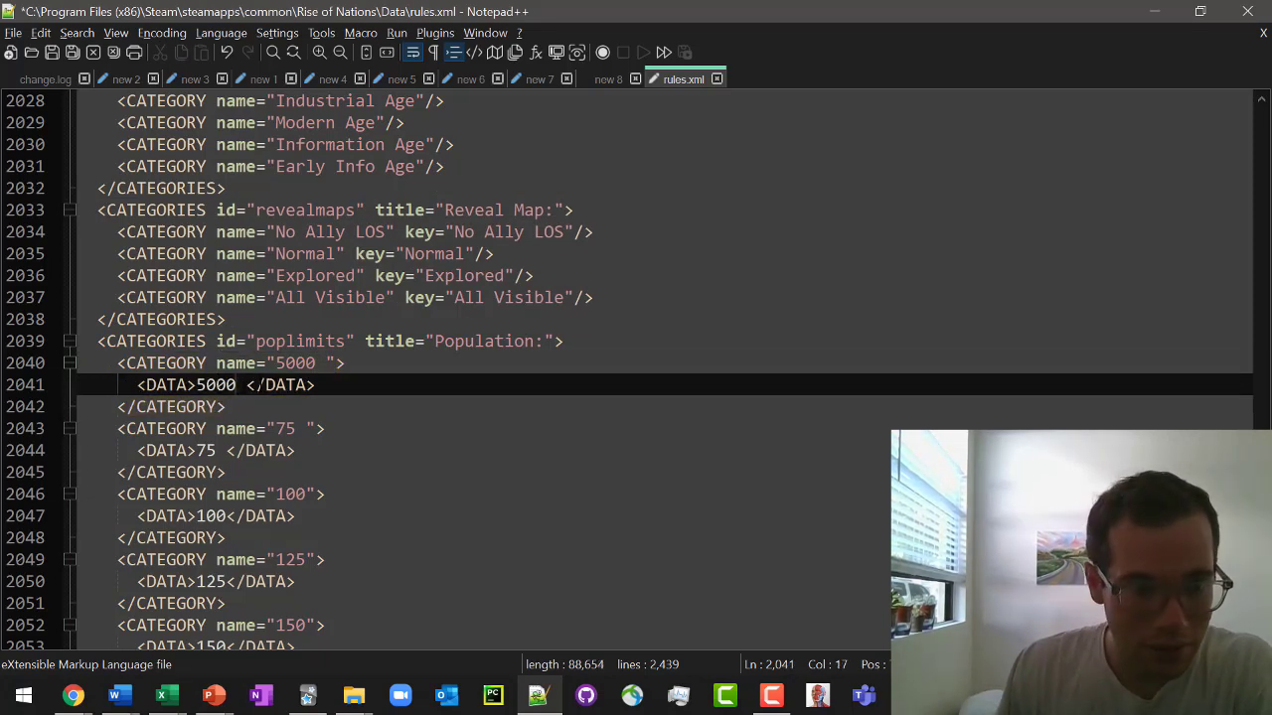
{"action": "left_click", "coordinate": [296, 428]}
{"action": "type", "text": "00"}
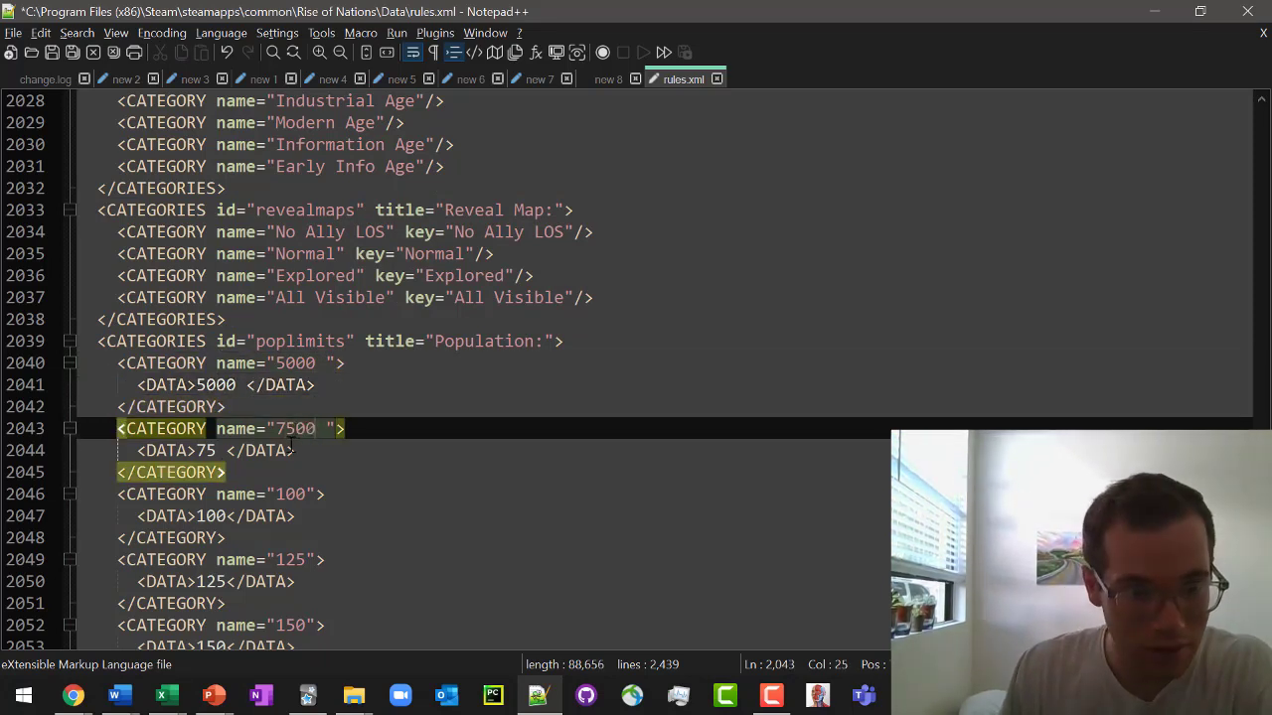
{"action": "left_click", "coordinate": [208, 452]}
{"action": "type", "text": "00"}
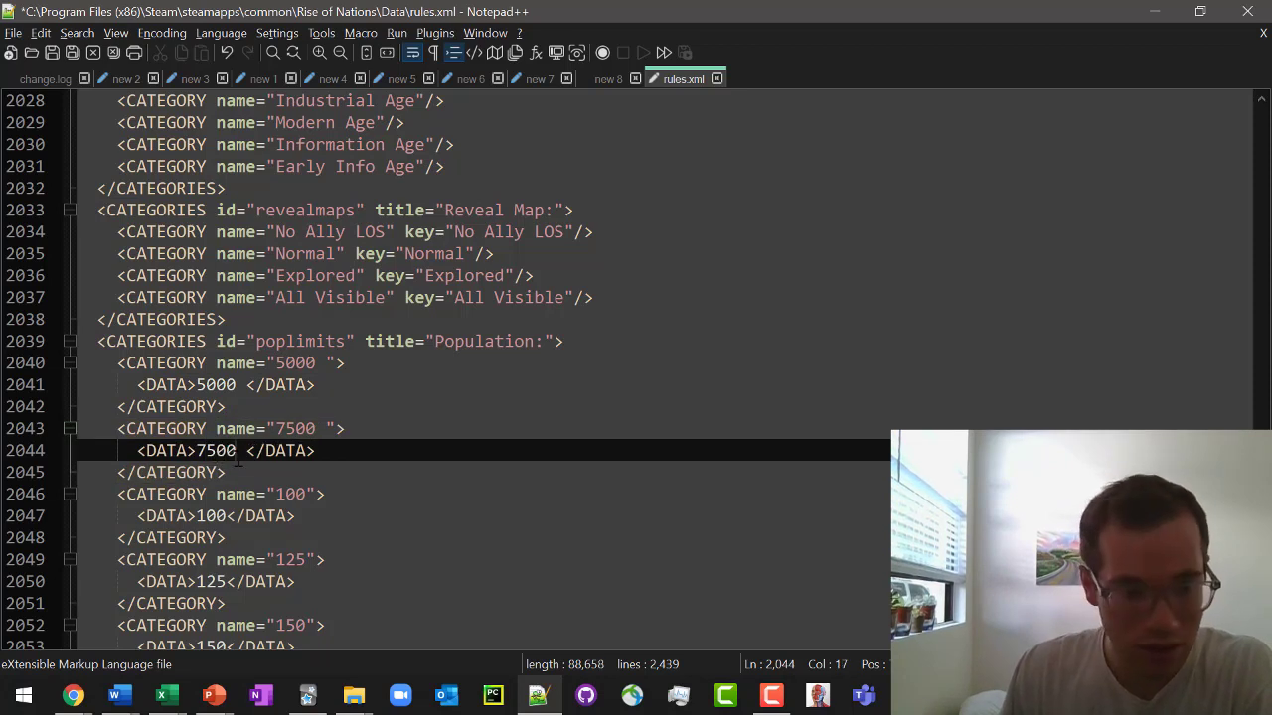
Step: Scale the 100 and 125 category names and DATA values to 10000 and 12500
{"action": "left_click", "coordinate": [292, 494]}
{"action": "type", "text": "00"}
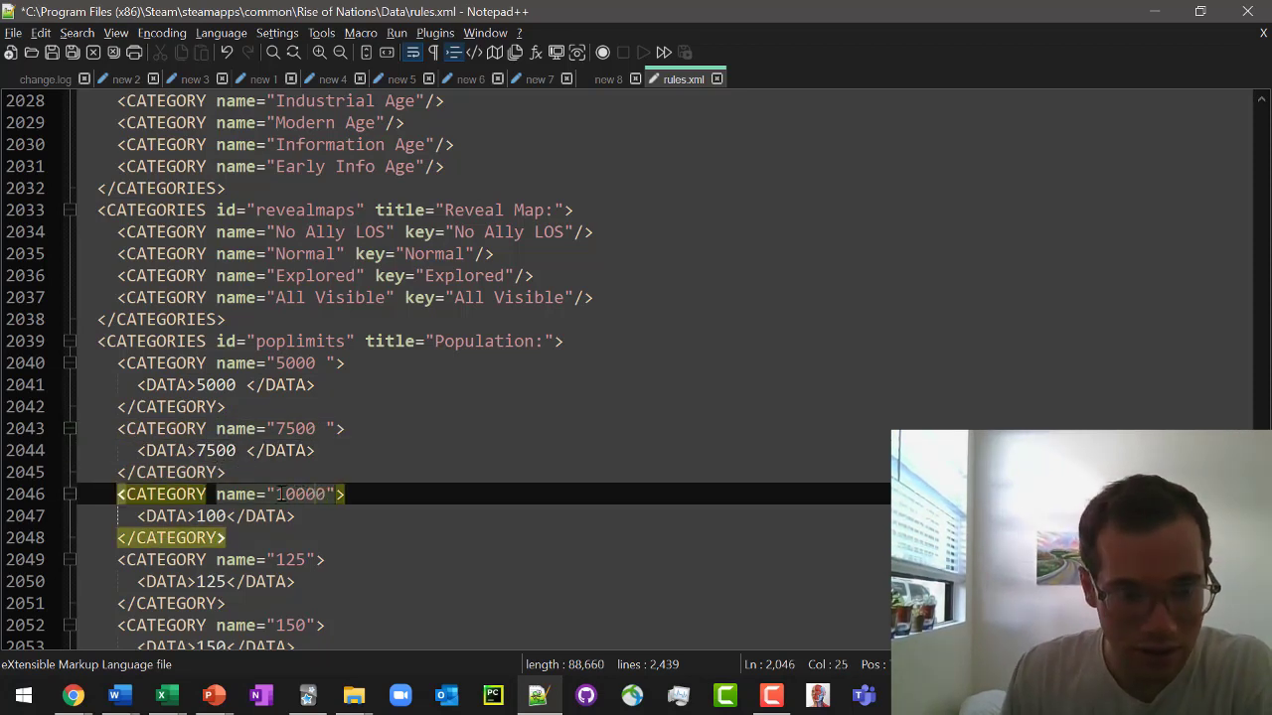
{"action": "left_click", "coordinate": [232, 516]}
{"action": "type", "text": "00"}
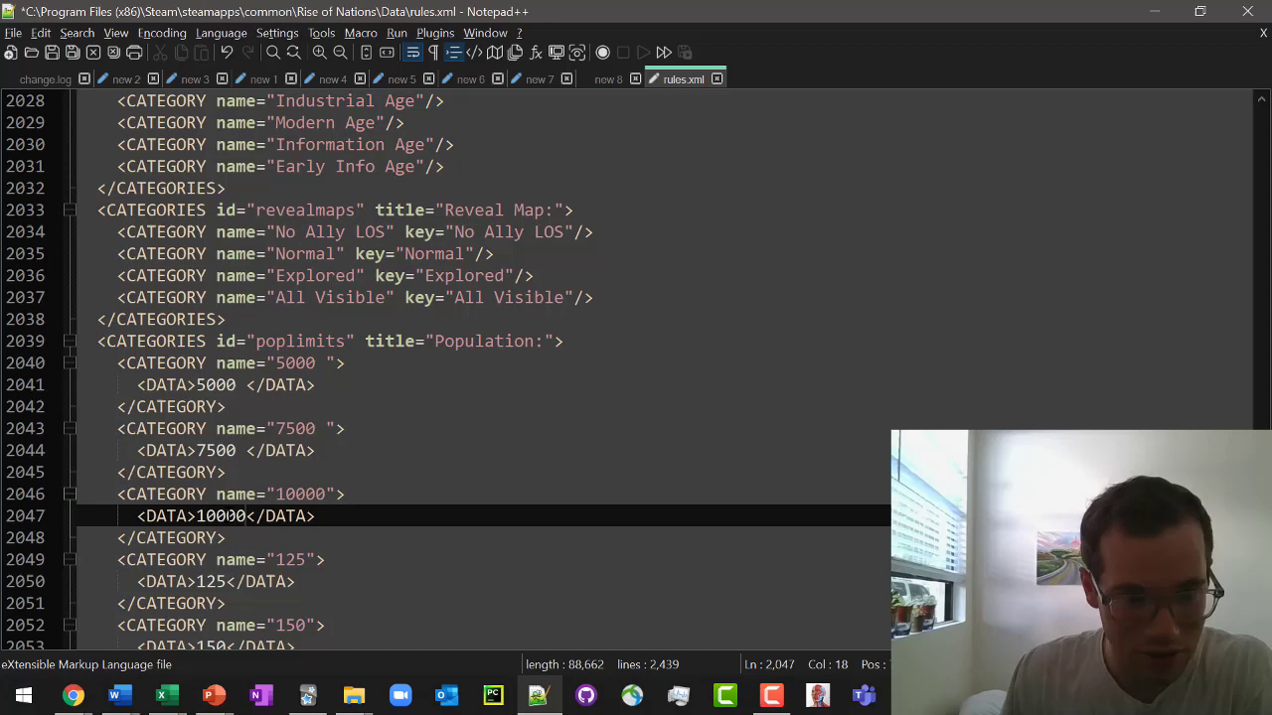
{"action": "scroll", "coordinate": [260, 493], "scroll_direction": "down", "scroll_amount": 2}
{"action": "left_click", "coordinate": [306, 429]}
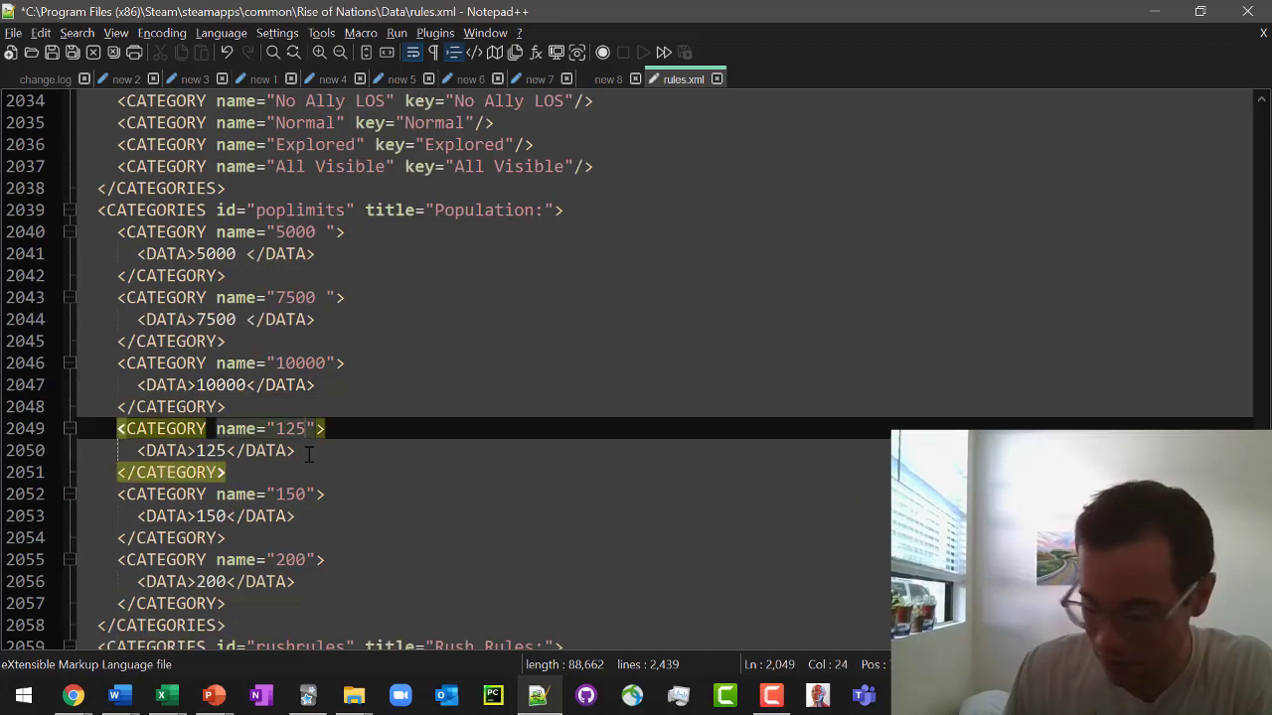
{"action": "type", "text": "00"}
{"action": "left_click", "coordinate": [228, 450]}
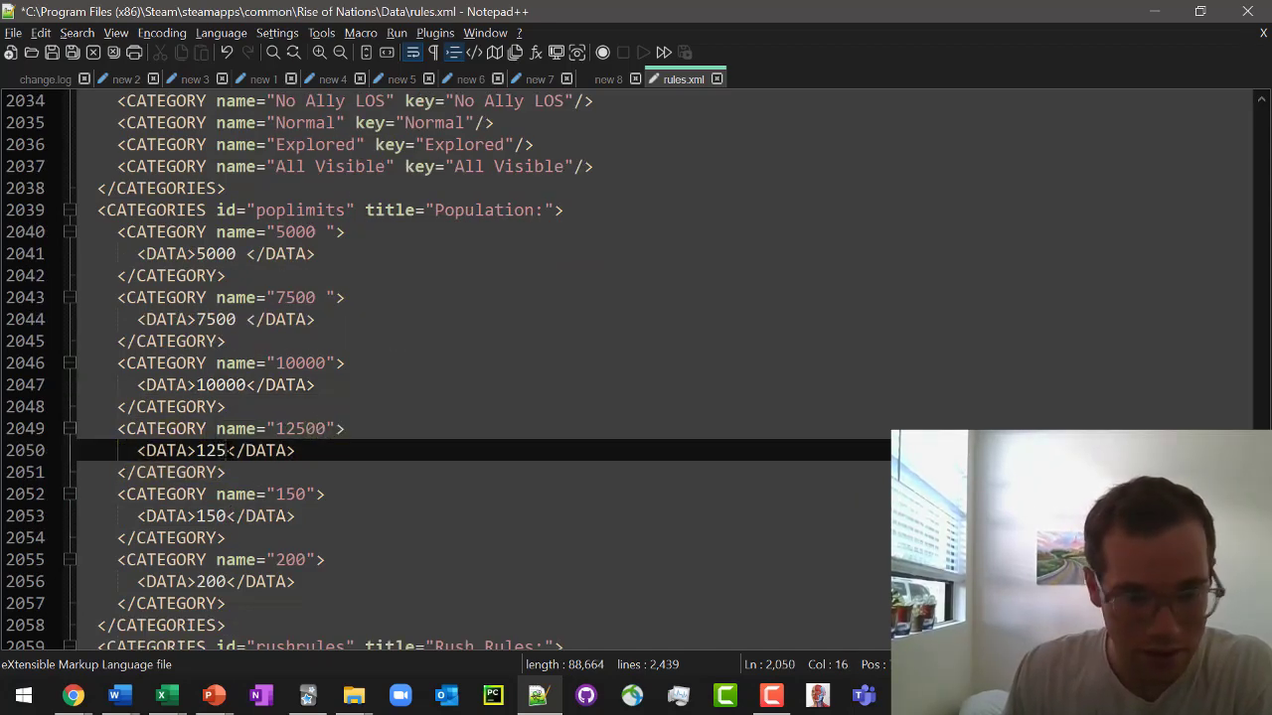
{"action": "type", "text": "00"}
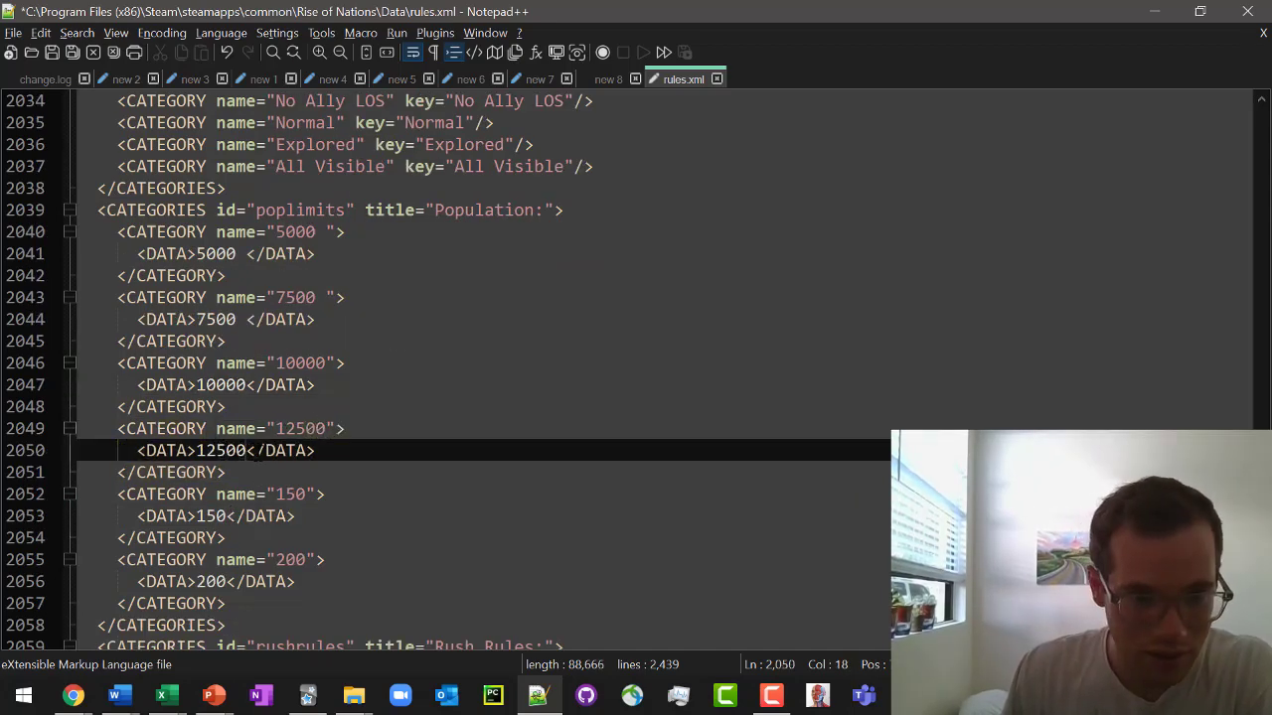
Step: Scale the 150 and 200 category names and DATA values to 15000 and 20000
{"action": "left_click", "coordinate": [309, 492]}
{"action": "type", "text": "00"}
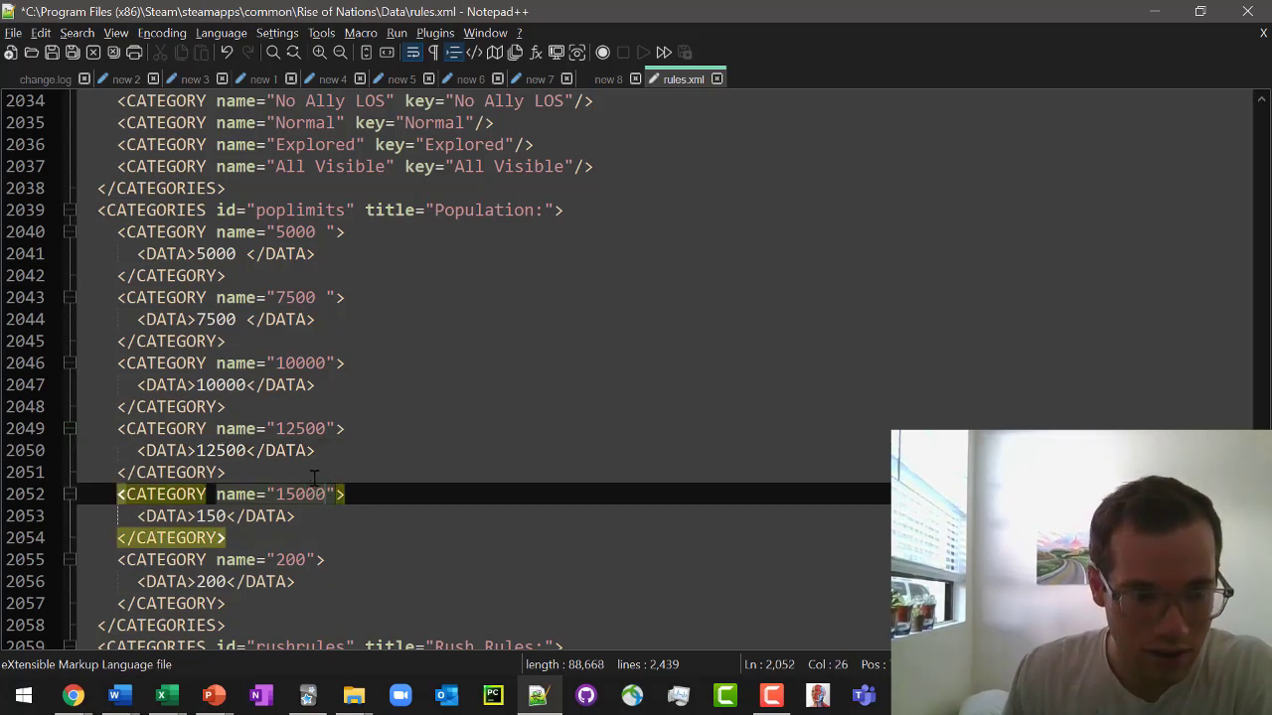
{"action": "left_click", "coordinate": [227, 516]}
{"action": "type", "text": "00"}
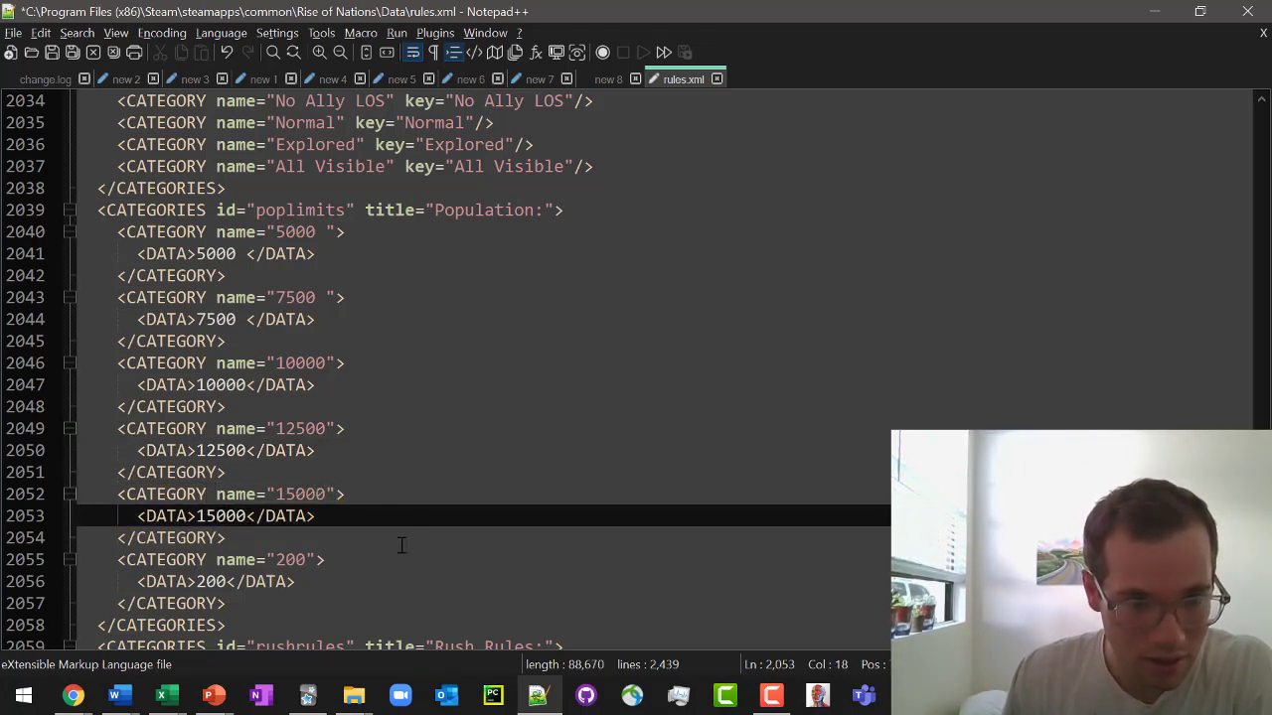
{"action": "left_click", "coordinate": [302, 558]}
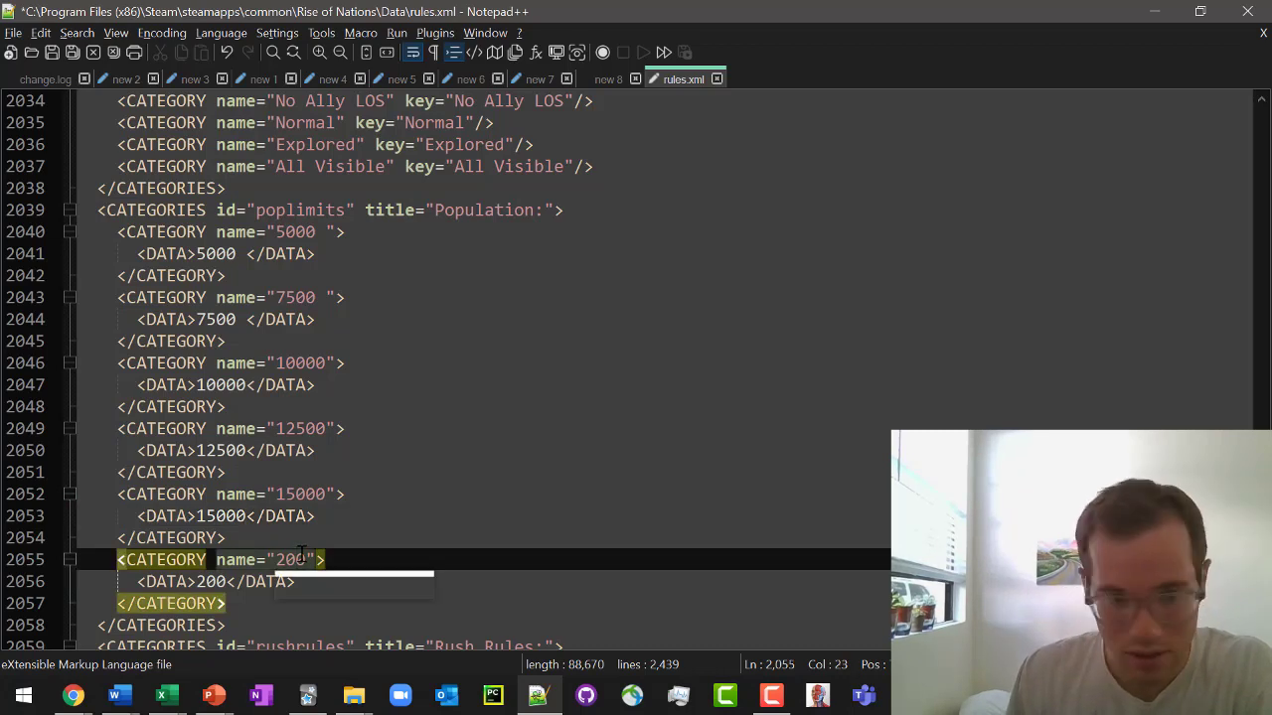
{"action": "type", "text": "00"}
{"action": "left_click", "coordinate": [217, 581]}
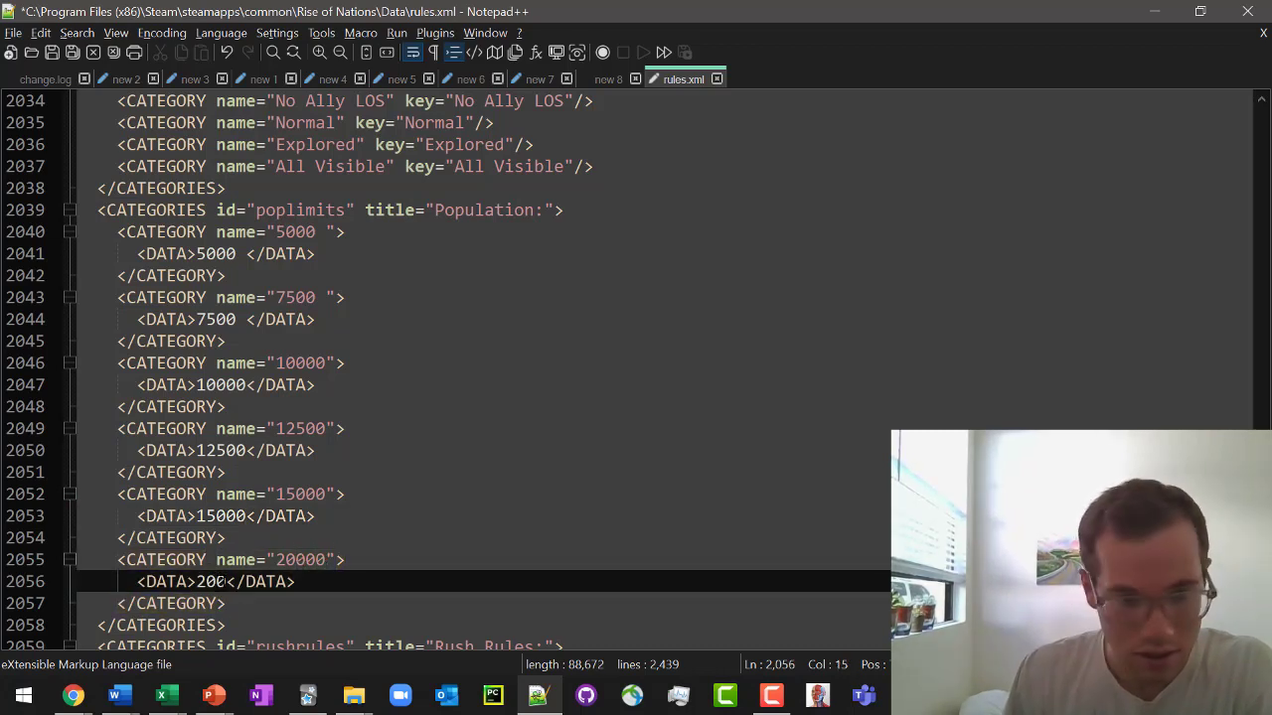
{"action": "type", "text": "00"}
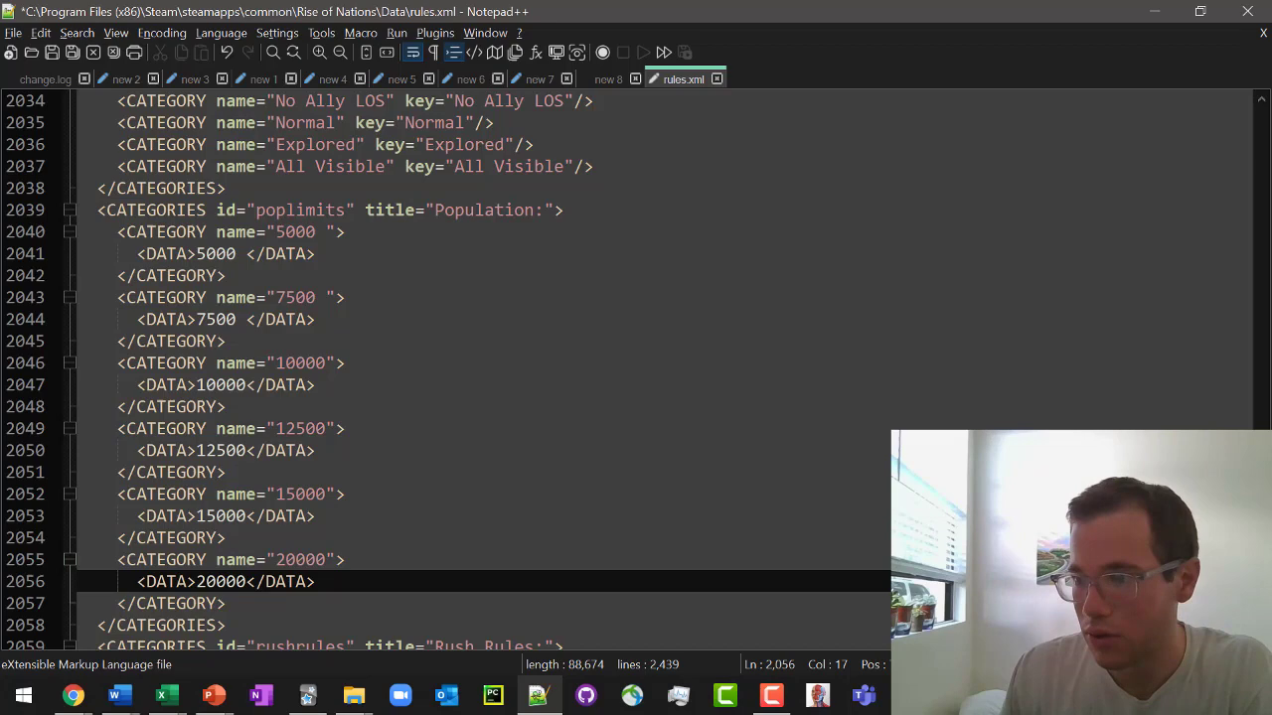
{"action": "scroll", "coordinate": [821, 398], "scroll_direction": "down", "scroll_amount": 5}
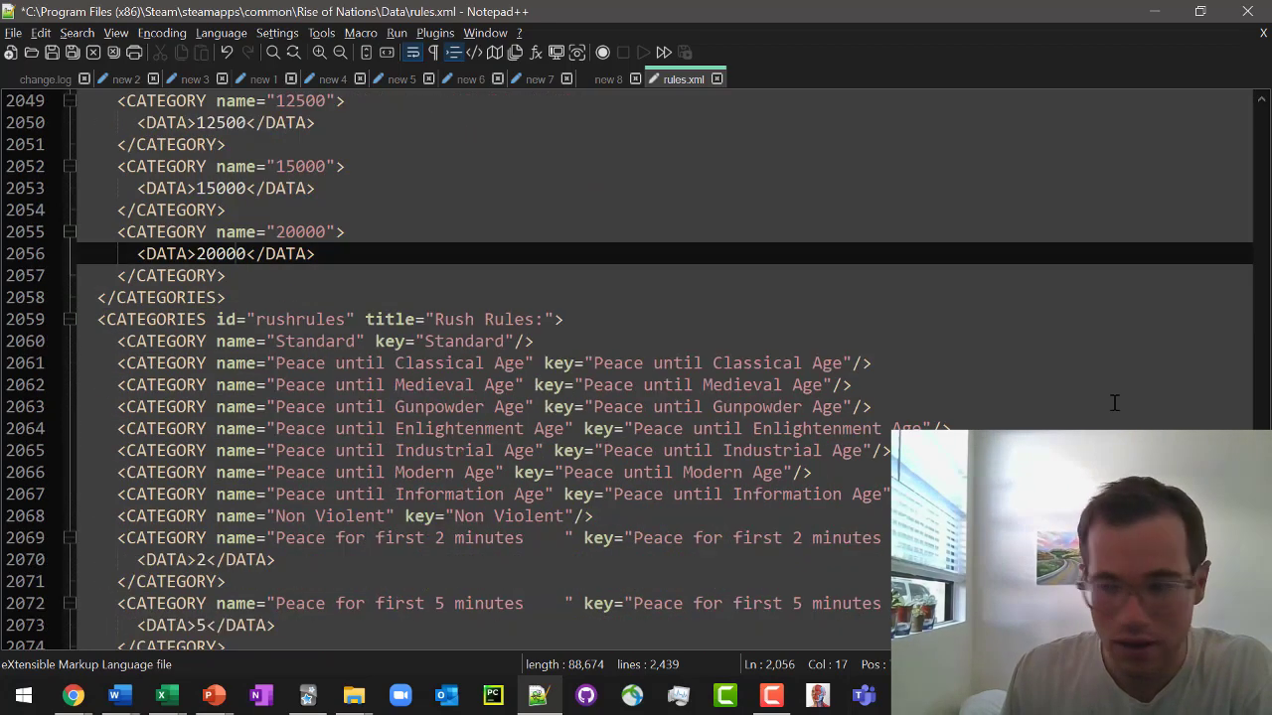
Step: Save rules.xml via File > Save, then close the rules.xml and empty new 8 tabs
{"action": "left_click", "coordinate": [477, 300]}
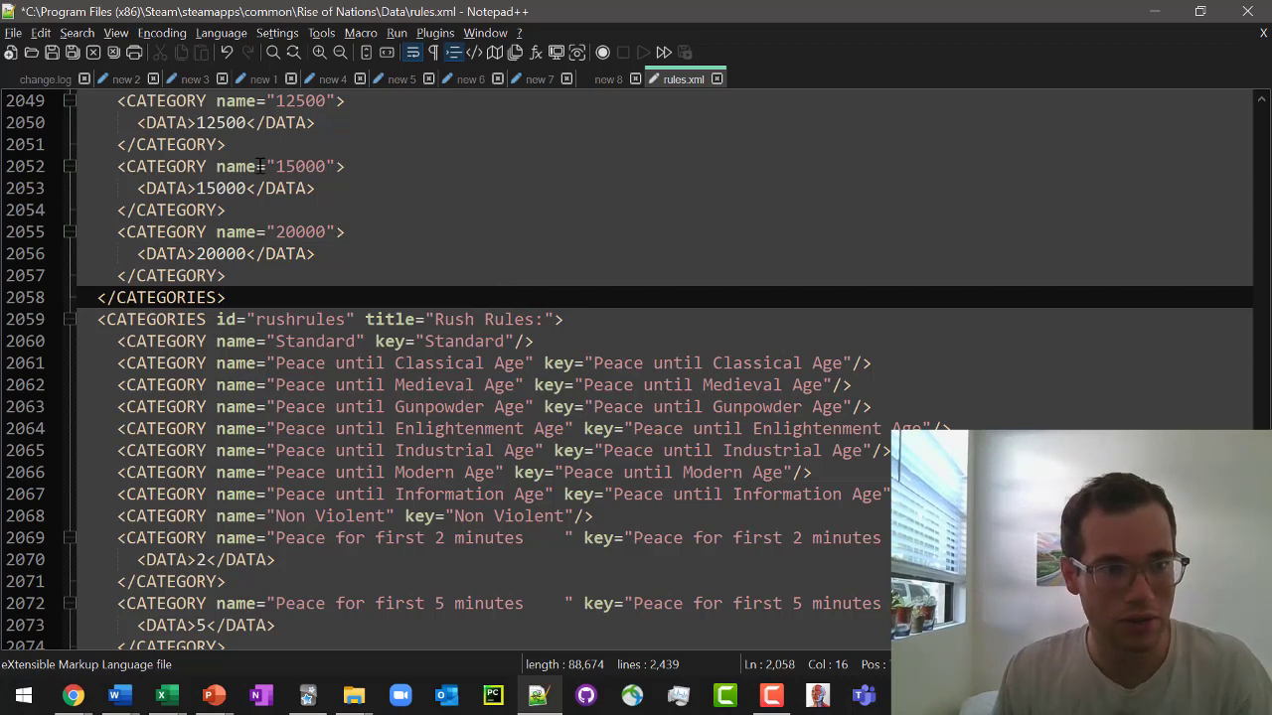
{"action": "left_click", "coordinate": [13, 35]}
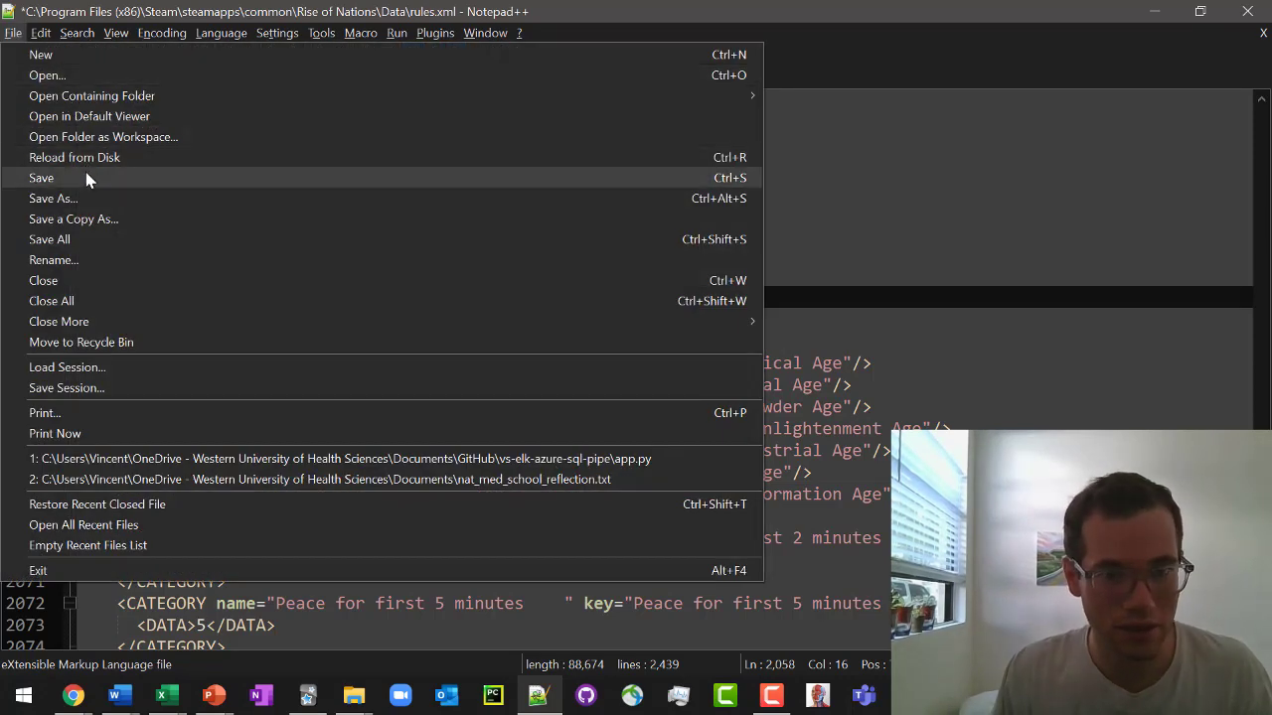
{"action": "left_click", "coordinate": [88, 179]}
{"action": "left_click", "coordinate": [734, 268]}
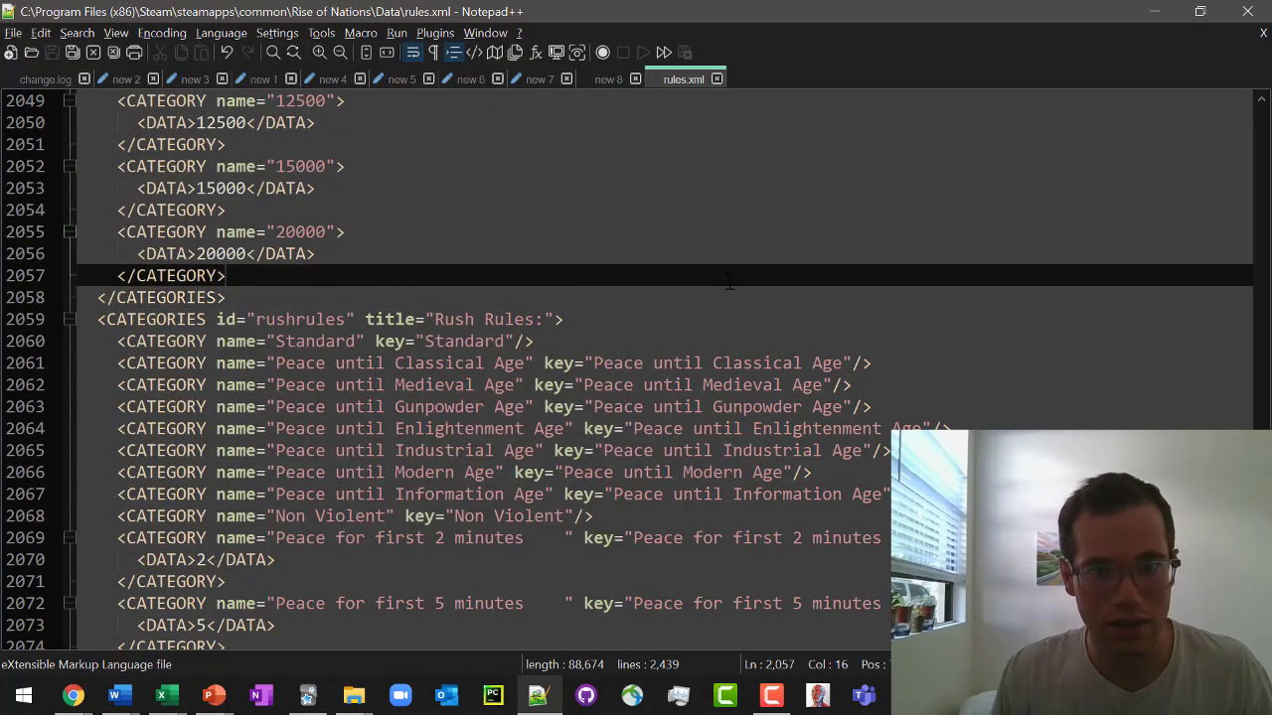
{"action": "middle_click", "coordinate": [691, 80]}
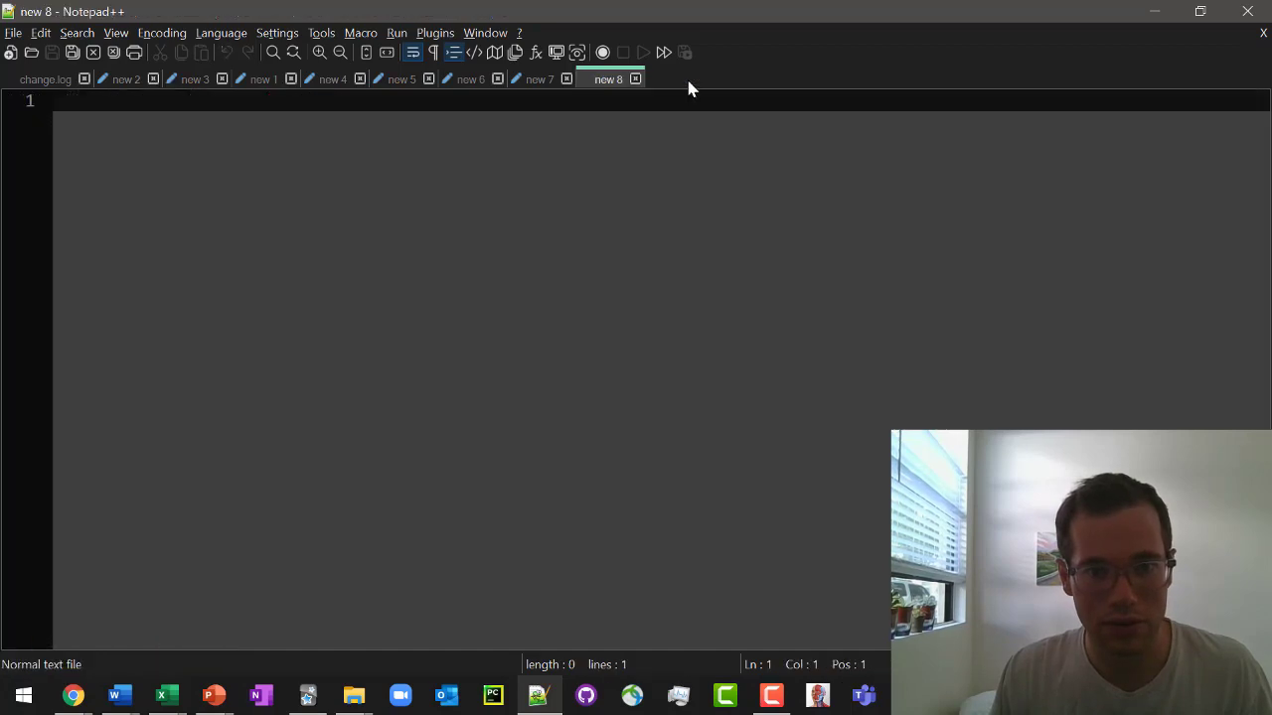
{"action": "middle_click", "coordinate": [626, 82]}
Step: Minimize Notepad++ and bring up the context menu for rules in the Data folder
{"action": "left_click", "coordinate": [1153, 12]}
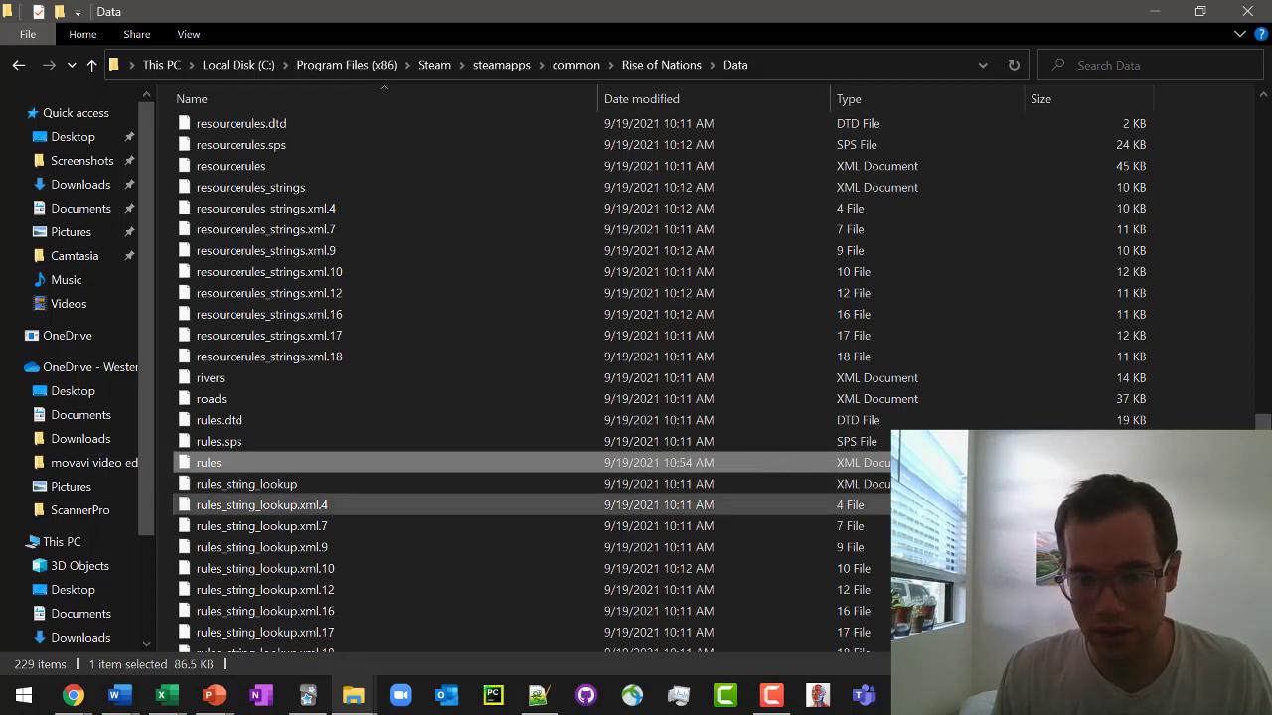
{"action": "right_click", "coordinate": [719, 469]}
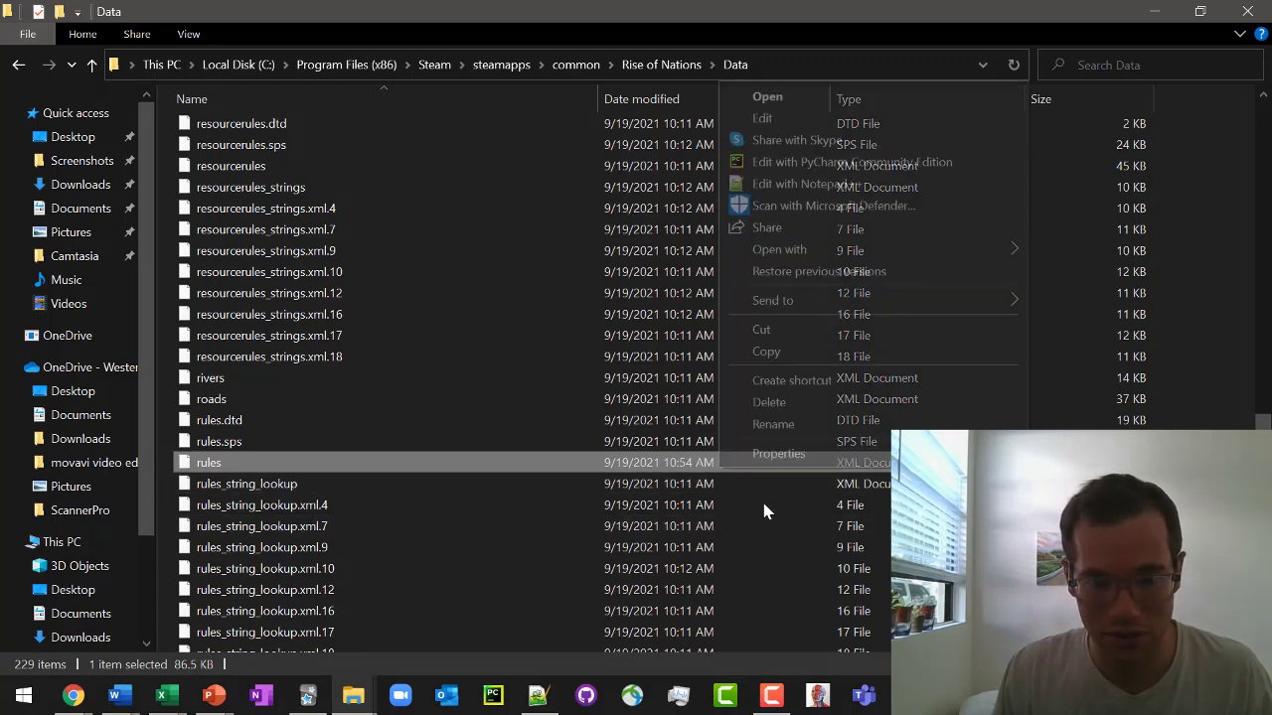
Step: Reopen the saved rules.xml in Notepad++
{"action": "left_click", "coordinate": [791, 184]}
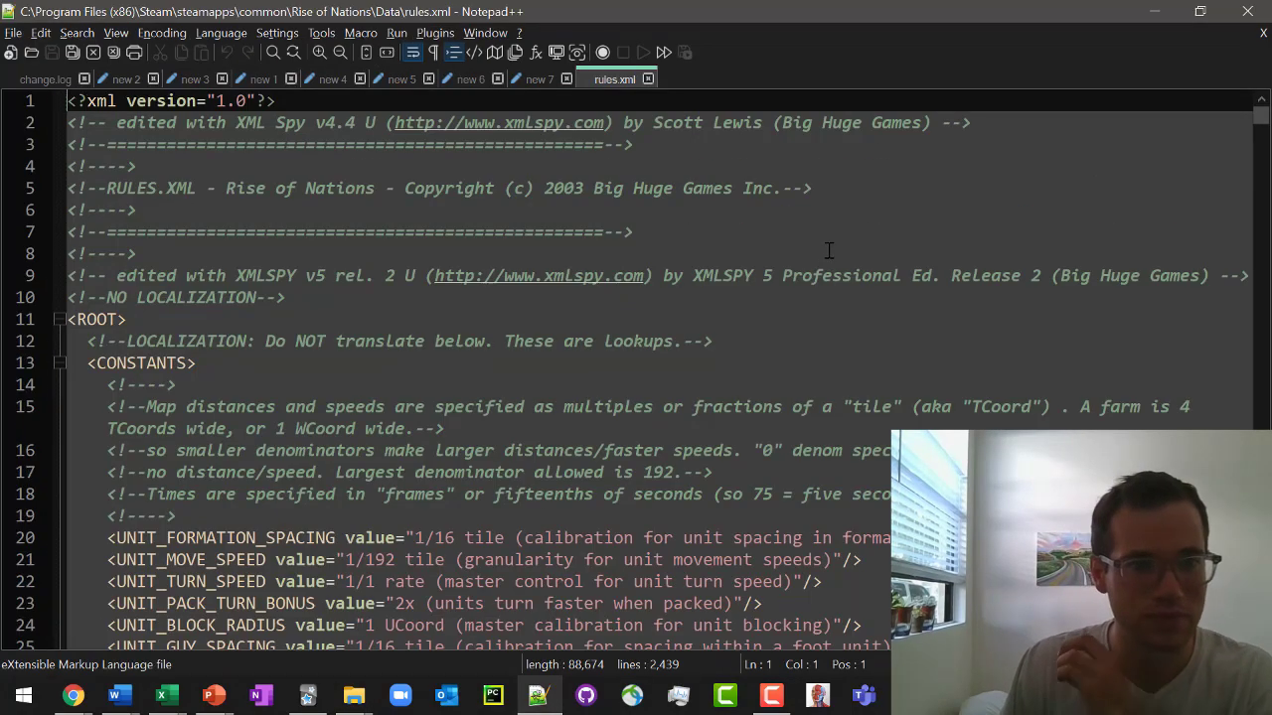
{"action": "scroll", "coordinate": [718, 486], "scroll_direction": "down", "scroll_amount": 10}
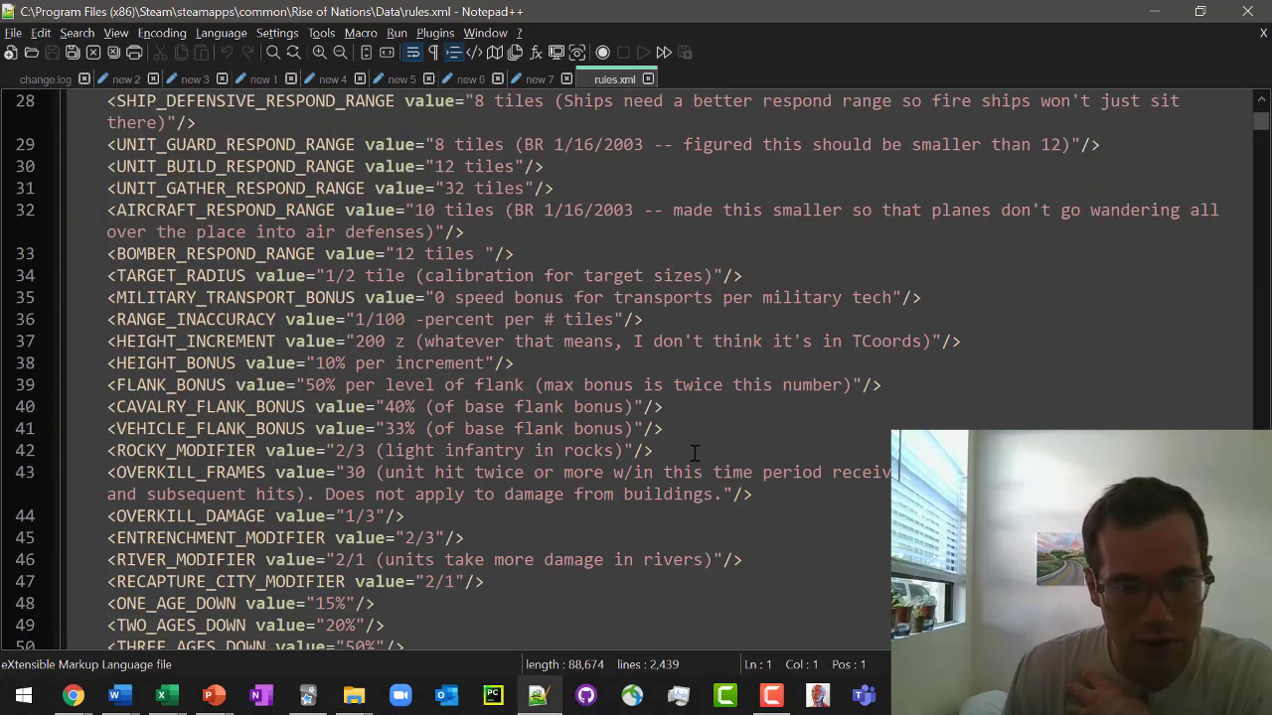
{"action": "scroll", "coordinate": [693, 453], "scroll_direction": "up", "scroll_amount": 2}
Step: Search for pop_ to confirm POP_CAP reaches 20000 and MAX_POP_LIMIT is 20100
{"action": "double_click", "coordinate": [695, 408]}
{"action": "key", "text": "ctrl+f"}
{"action": "type", "text": "pop"}
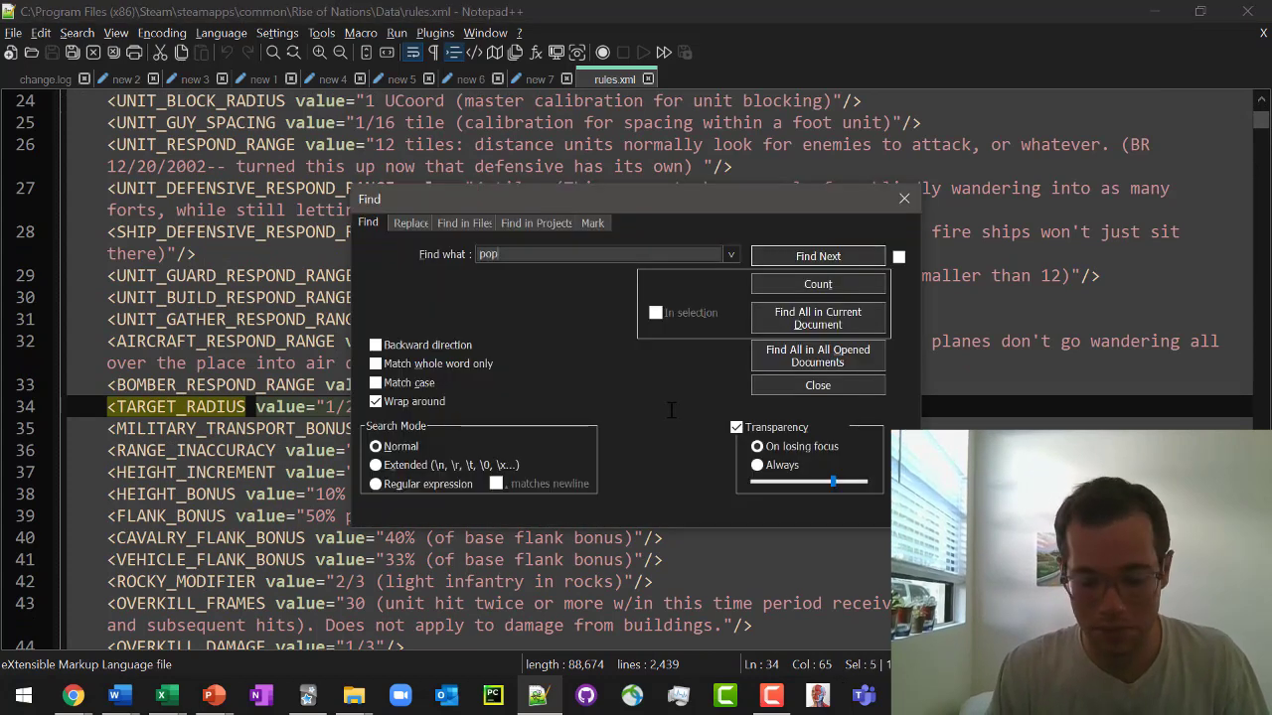
{"action": "type", "text": "_"}
{"action": "key", "text": "Return"}
{"action": "key", "text": "Return"}
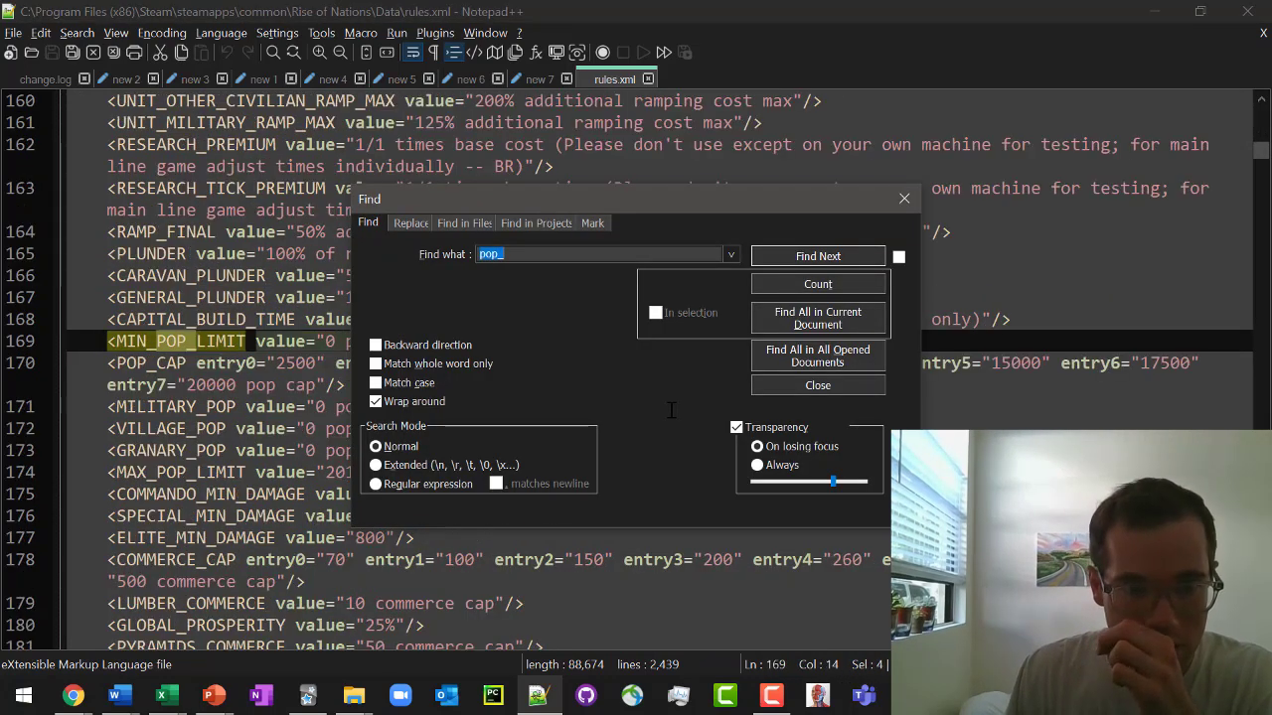
{"action": "left_click", "coordinate": [325, 341]}
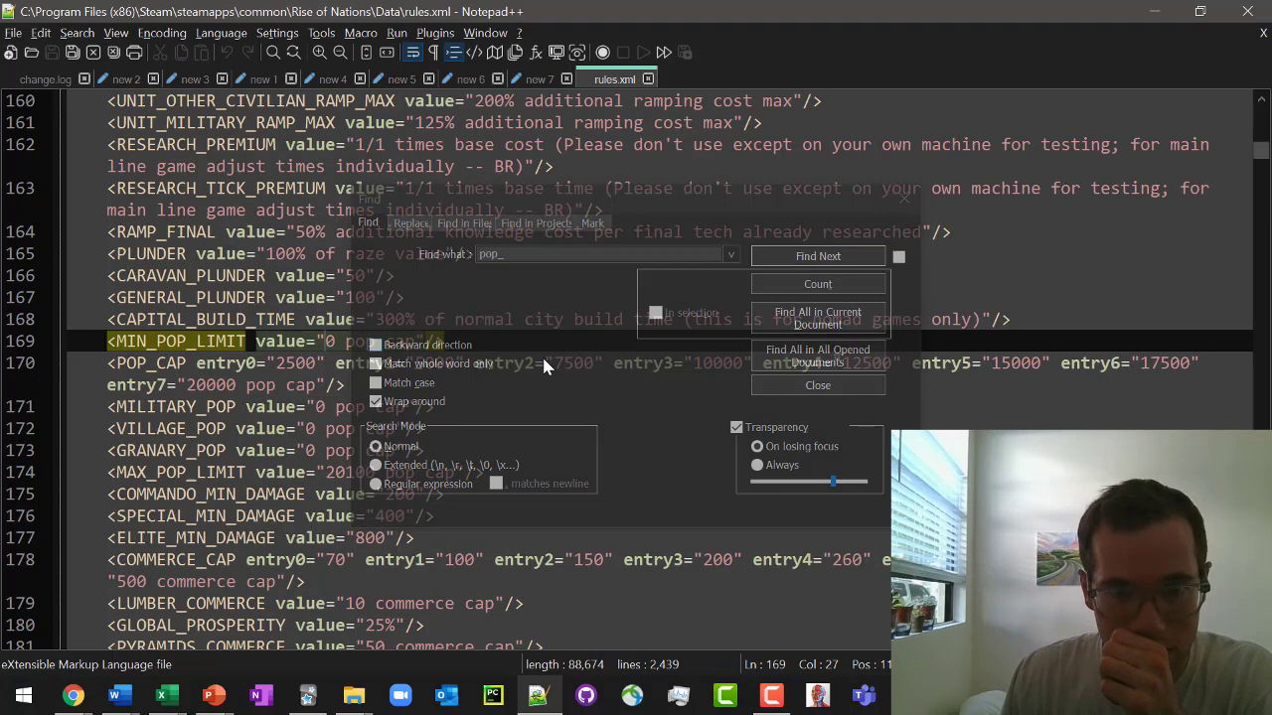
{"action": "left_click_drag", "start_coordinate": [654, 201], "coordinate": [817, 518]}
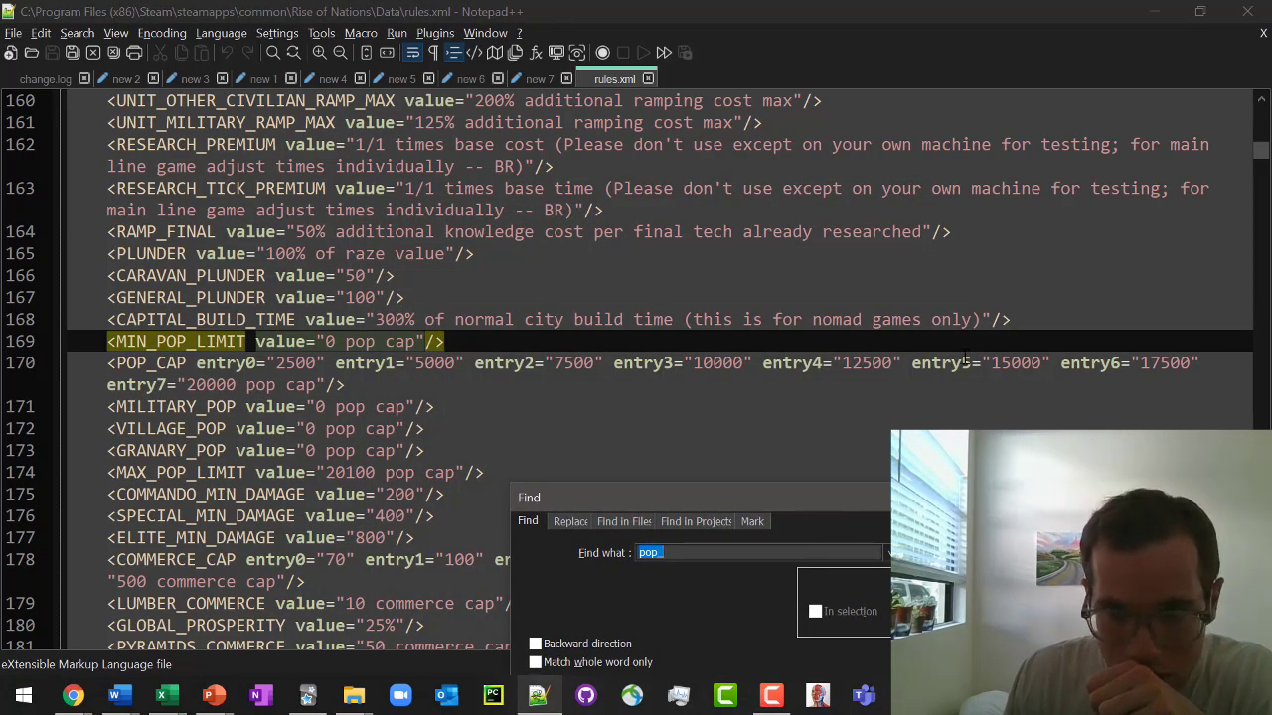
{"action": "key", "text": "Escape"}
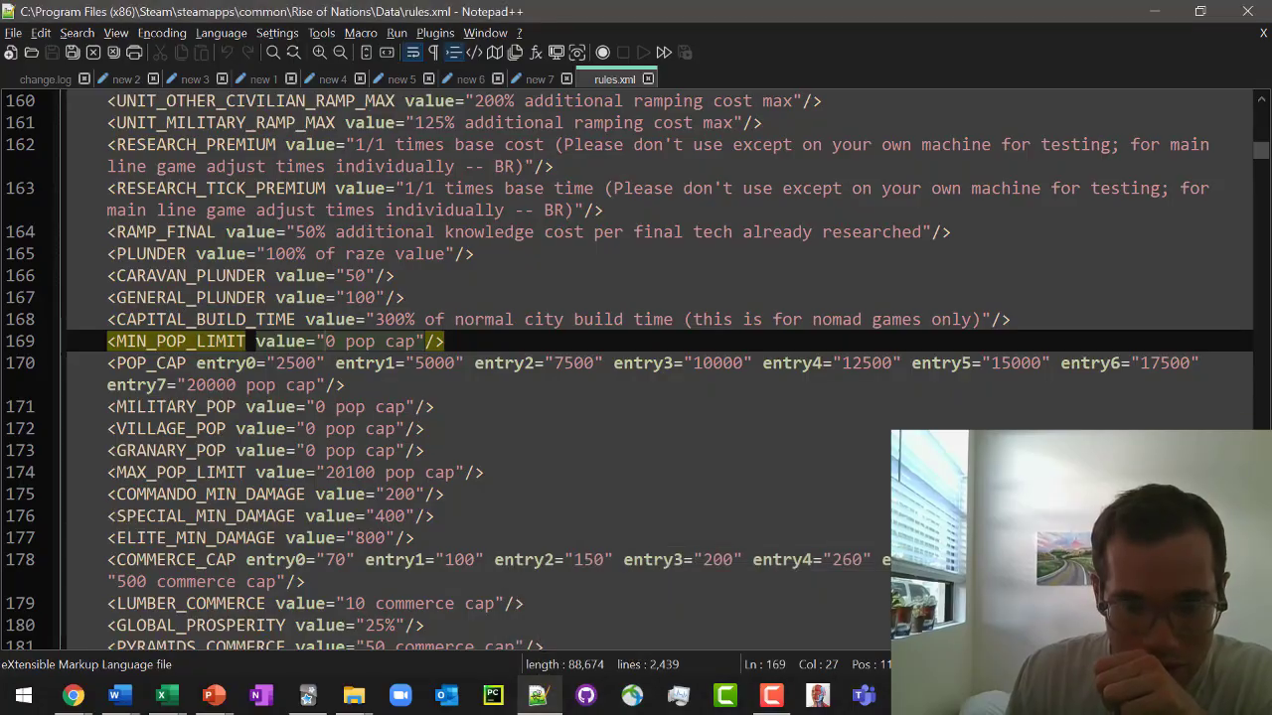